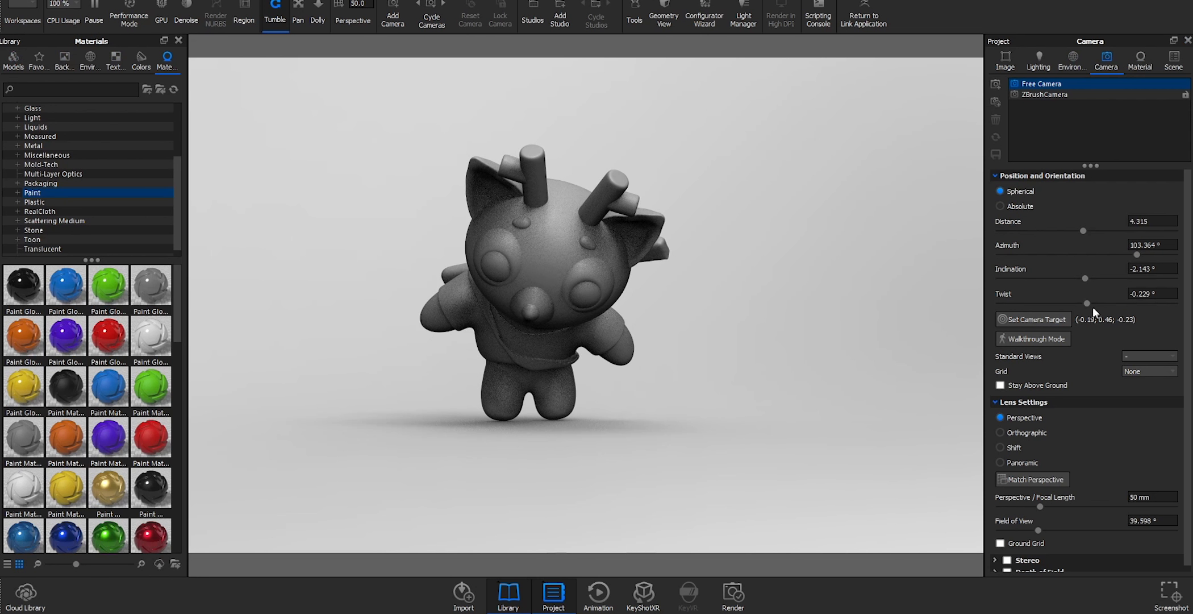
Change the environment background from the lighting environment to a solid green color.
click(1070, 64)
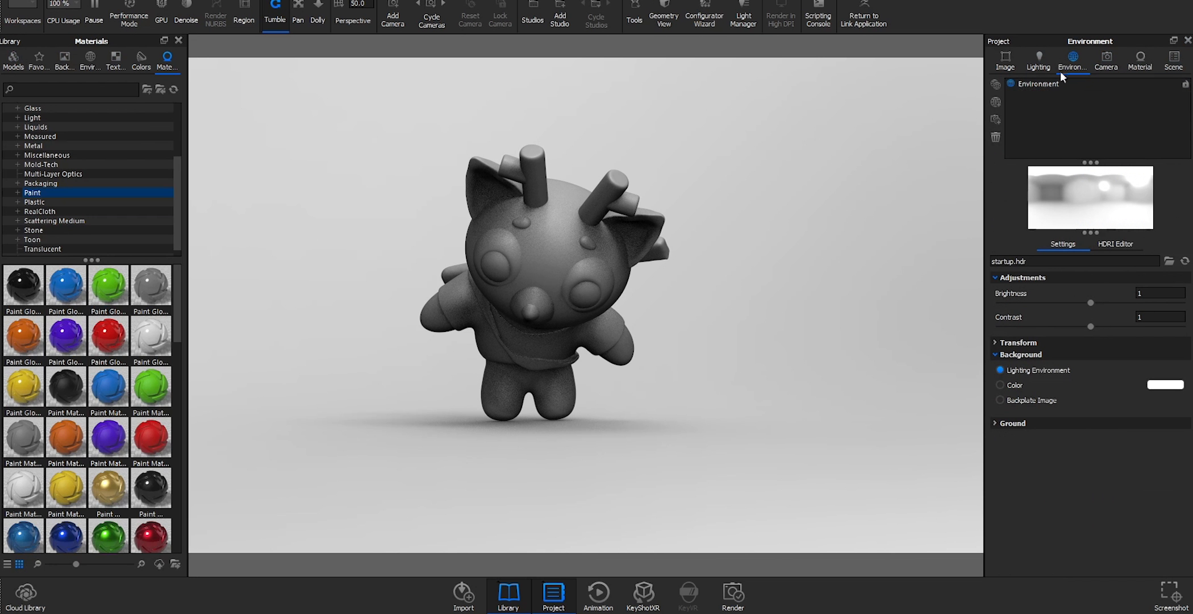
click(999, 384)
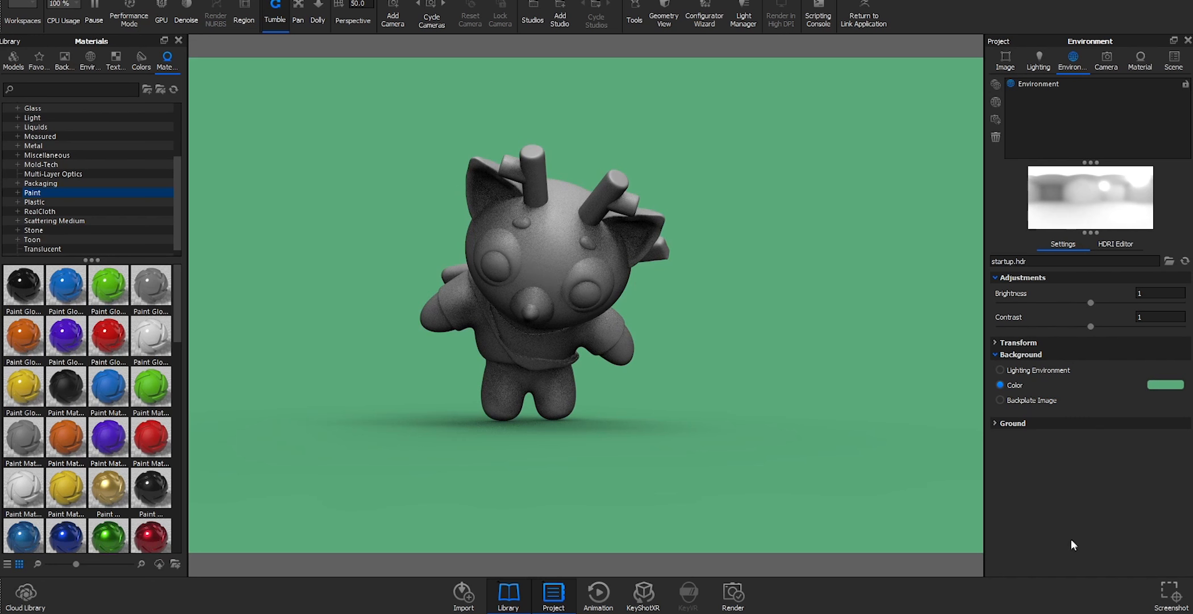
Add the round backdrop model from the backdrops library to the scene around the character.
click(16, 69)
click(27, 309)
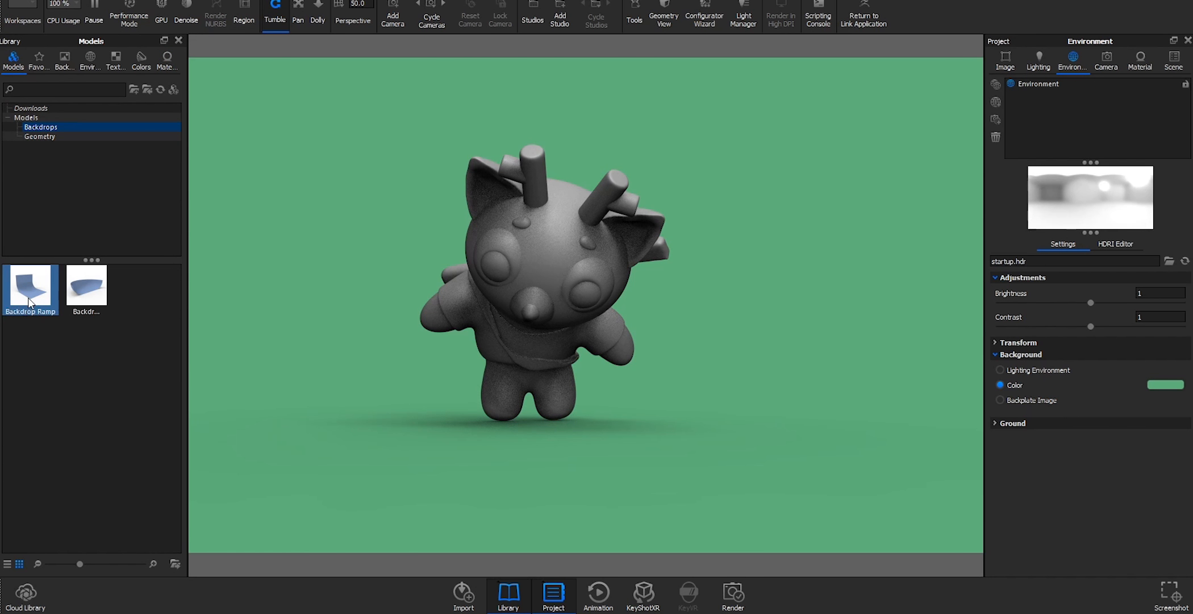
click(83, 301)
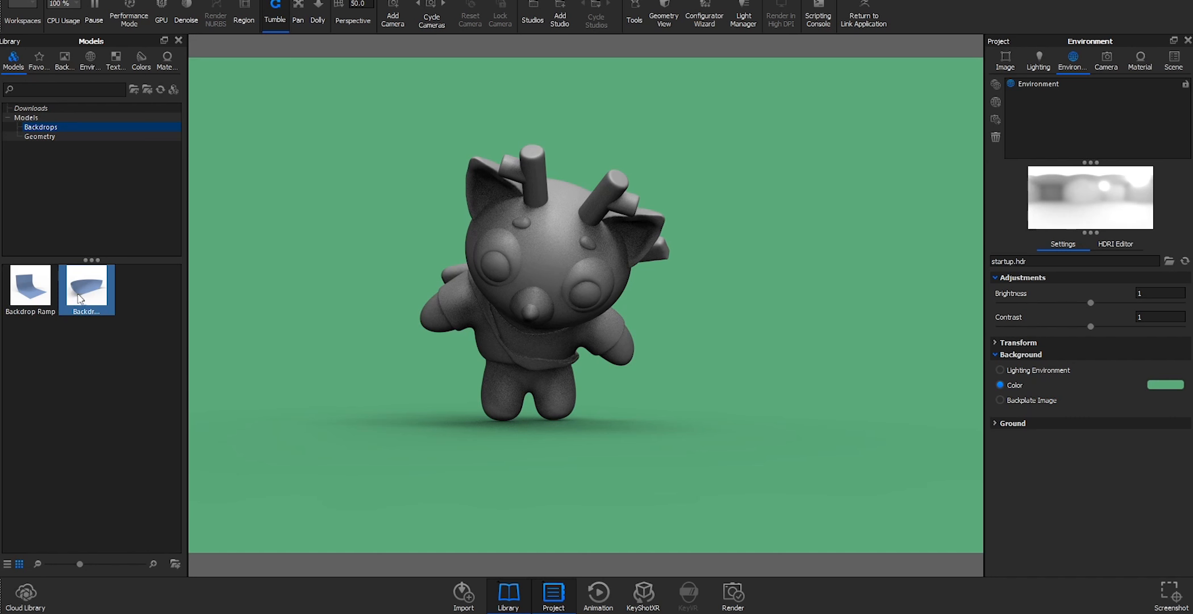
drag(79, 298, 591, 497)
Rotate the plane to about -124.66° around Z and move it beside the character to about X -1.19, Y 0.82.
drag(588, 427, 523, 475)
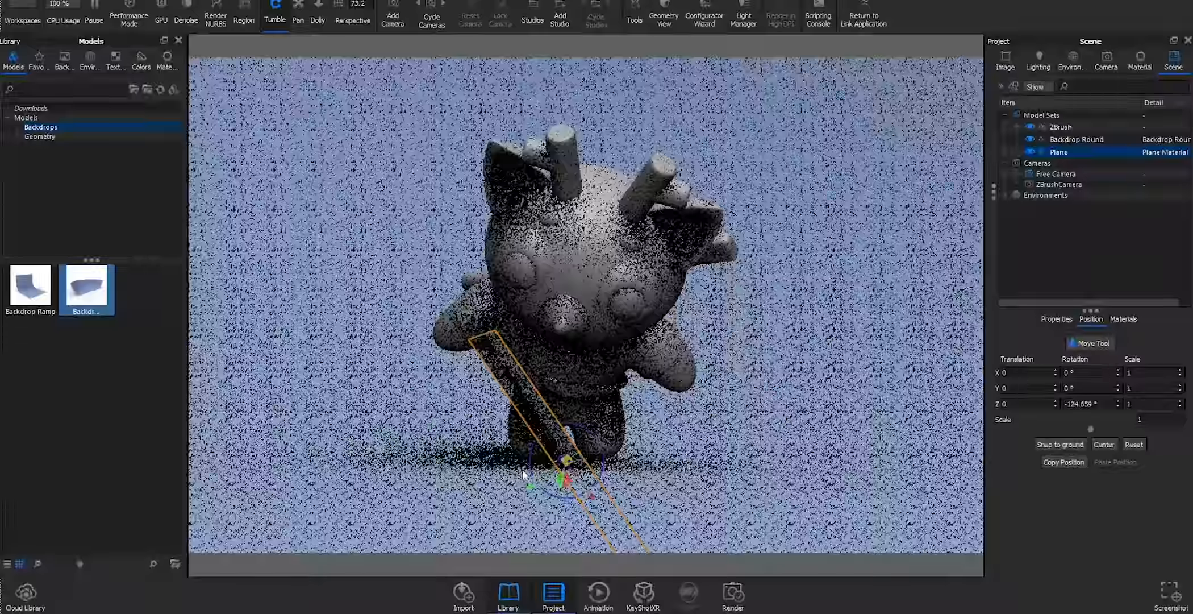
drag(529, 485, 849, 201)
scroll(866, 248, down, 4)
middle_drag(866, 248, 825, 299)
Scale the plane uniformly to about 1.89 and move it farther up and away to about X -2.09, Y 1.44.
drag(761, 285, 1185, 271)
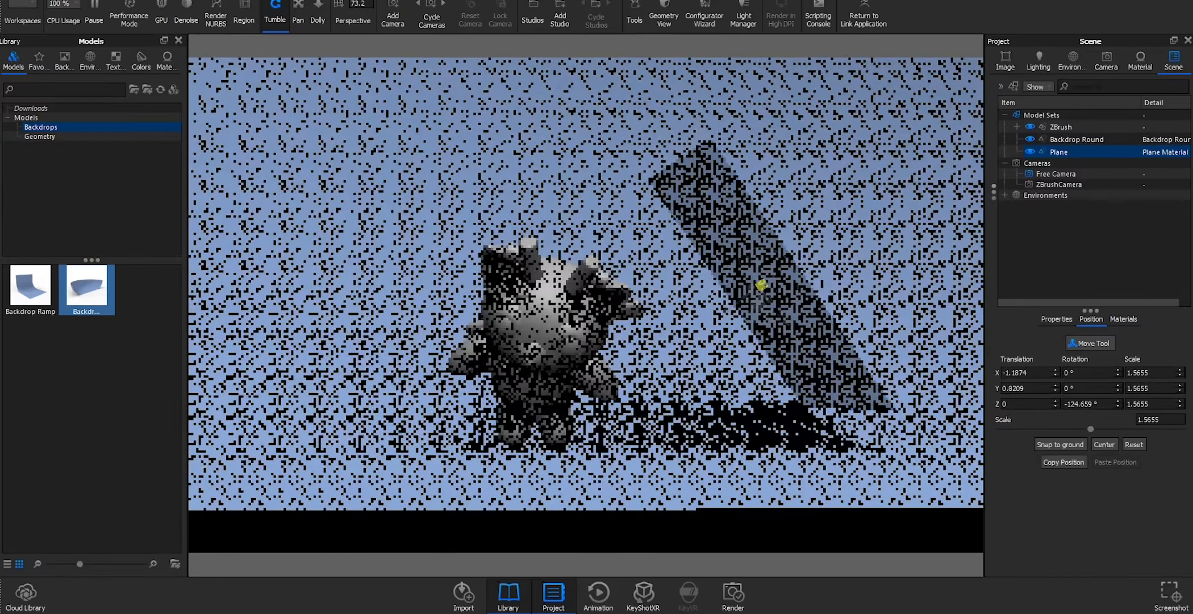
drag(761, 286, 911, 262)
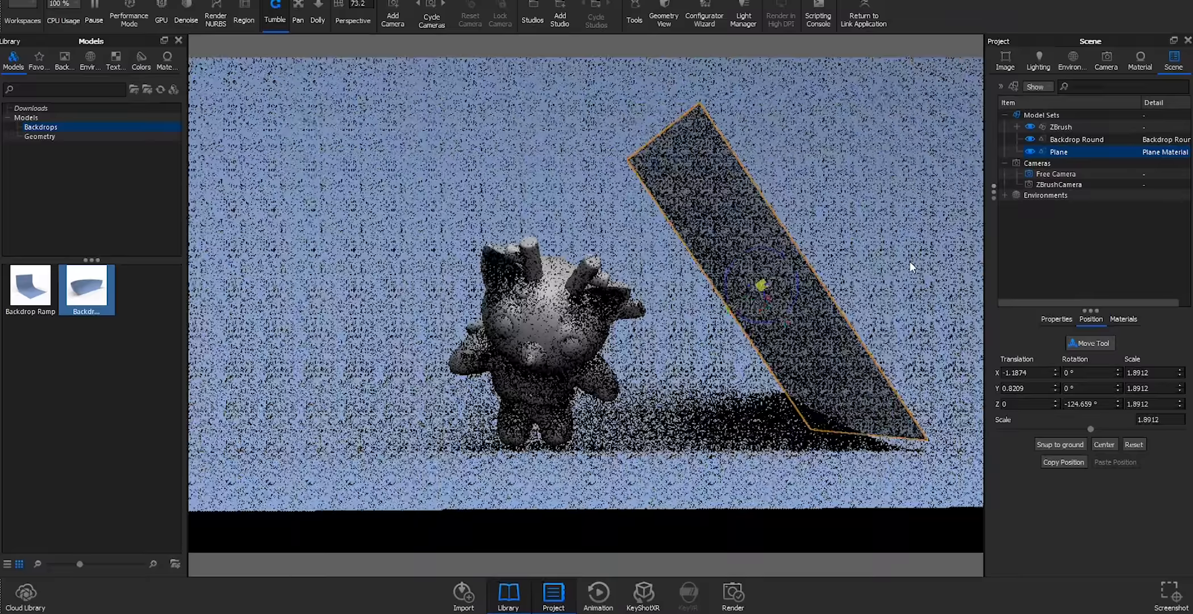
drag(728, 310, 903, 131)
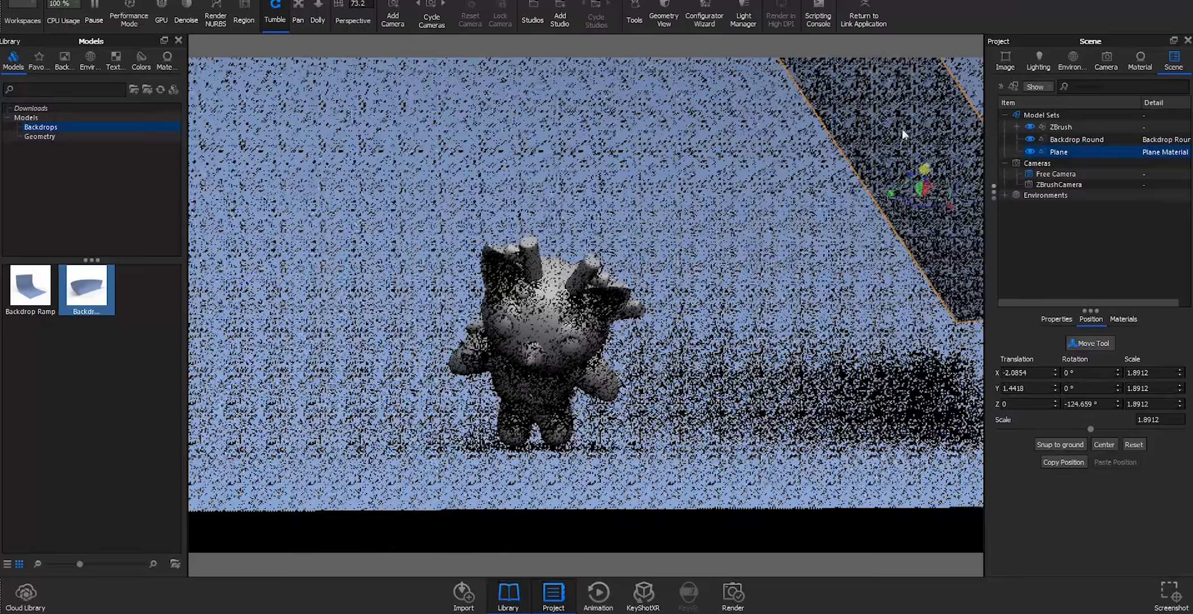
Turn the plane's material into an Area Light with power in Watt and shift it farther away from the character.
double_click(903, 127)
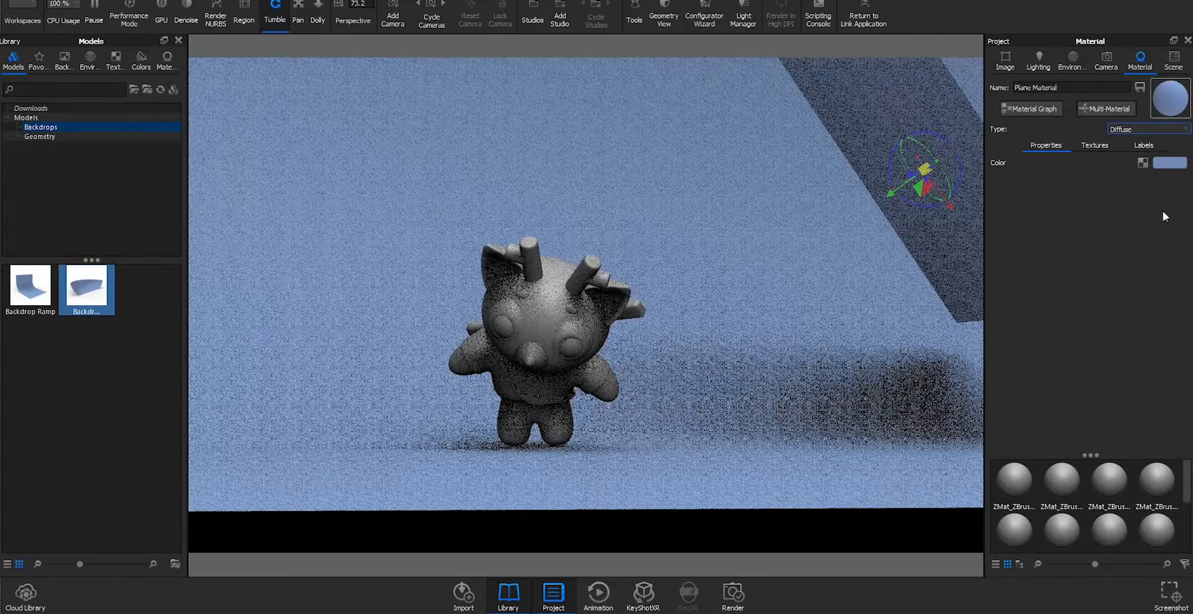
click(1147, 357)
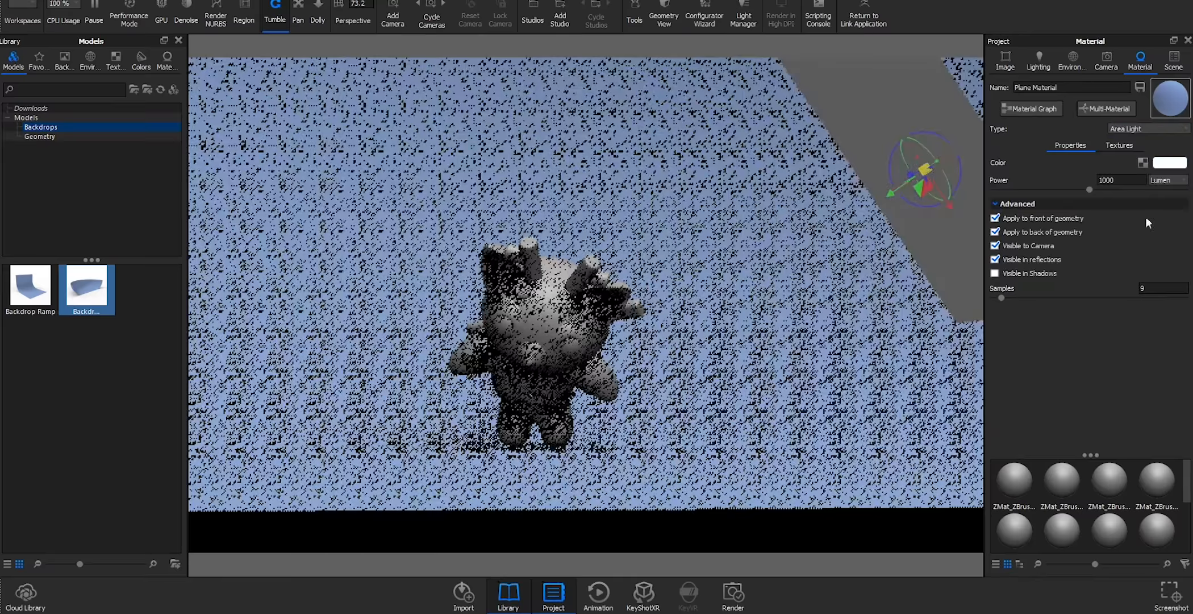
click(1166, 182)
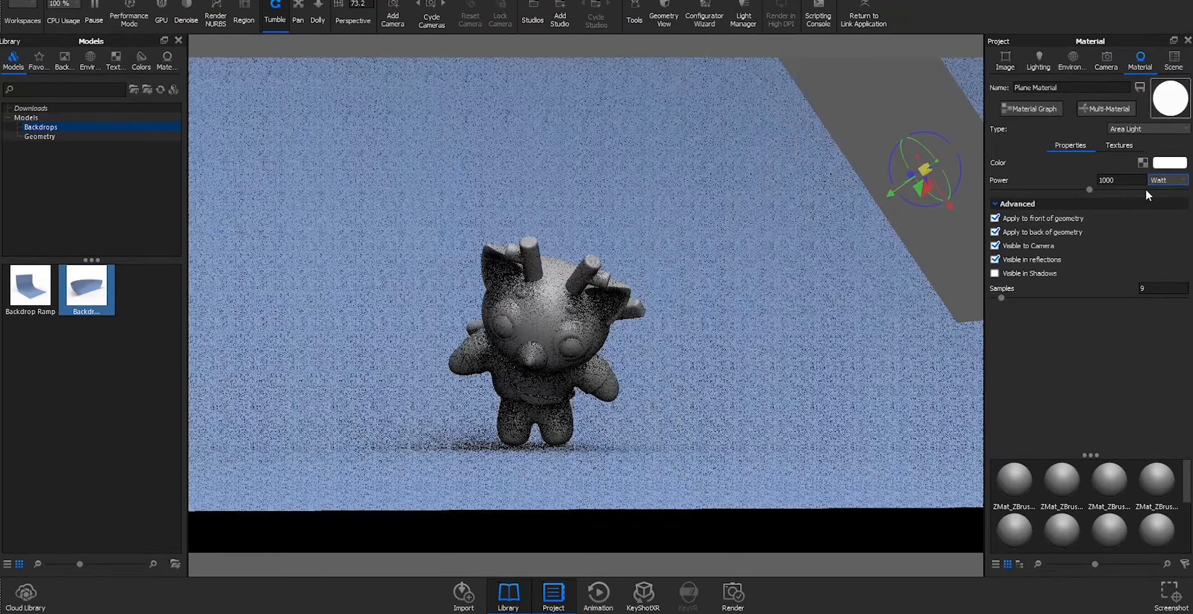
click(1145, 189)
drag(892, 195, 980, 158)
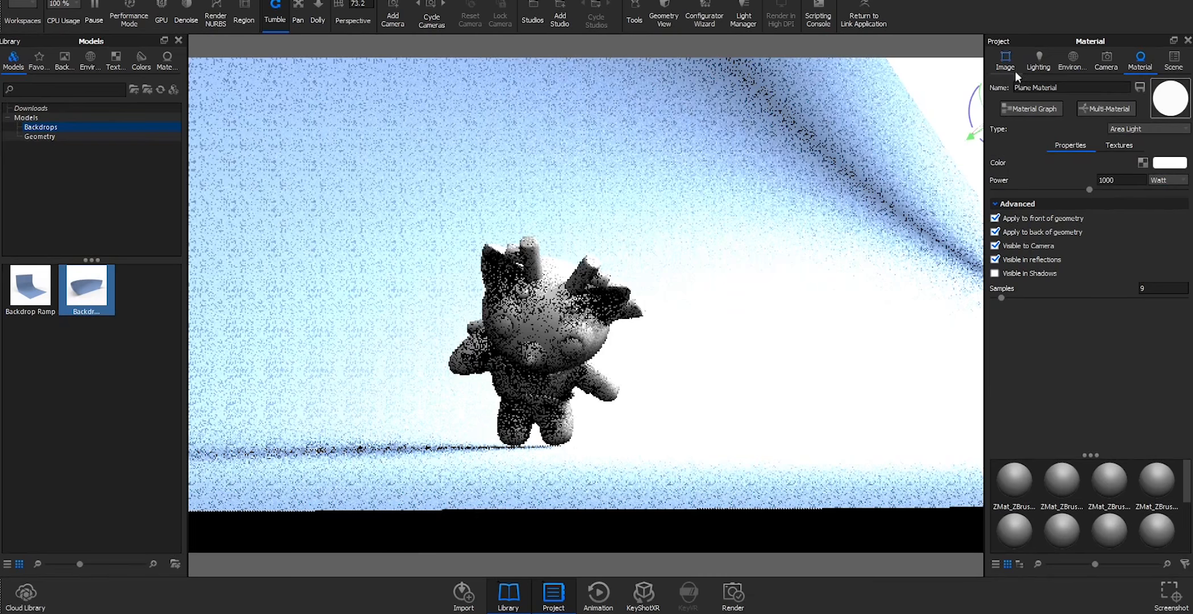
Set the environment brightness to 0 and reposition the area light to about X -1.79, Y 1.24, Z -1.95, turned about 25° around X.
click(1076, 60)
drag(1091, 302, 983, 314)
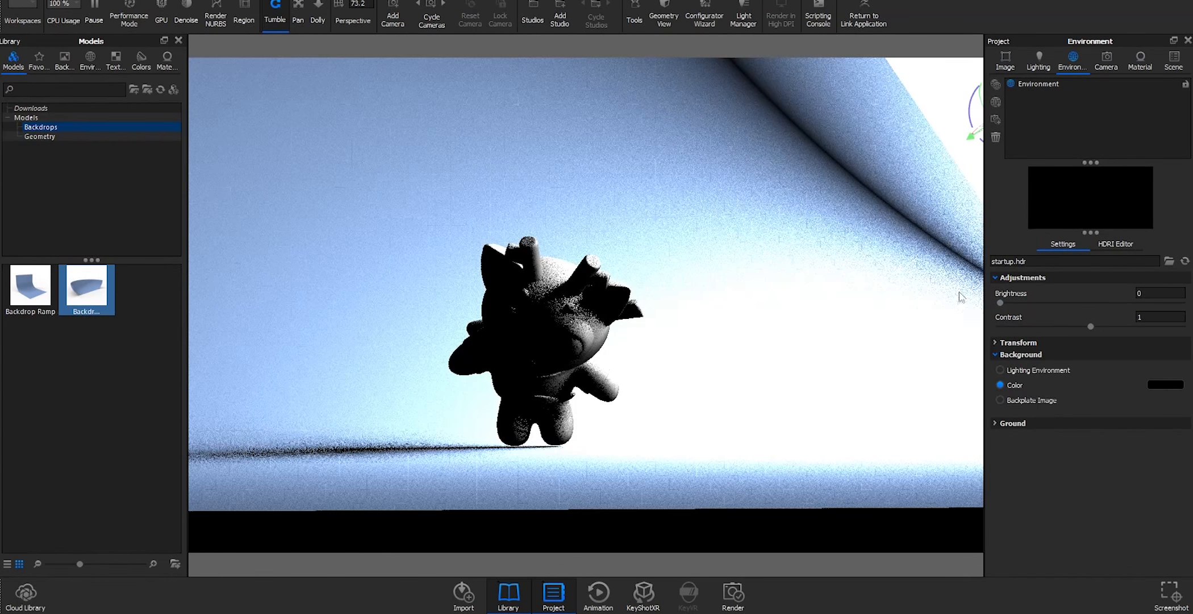
drag(733, 258, 719, 171)
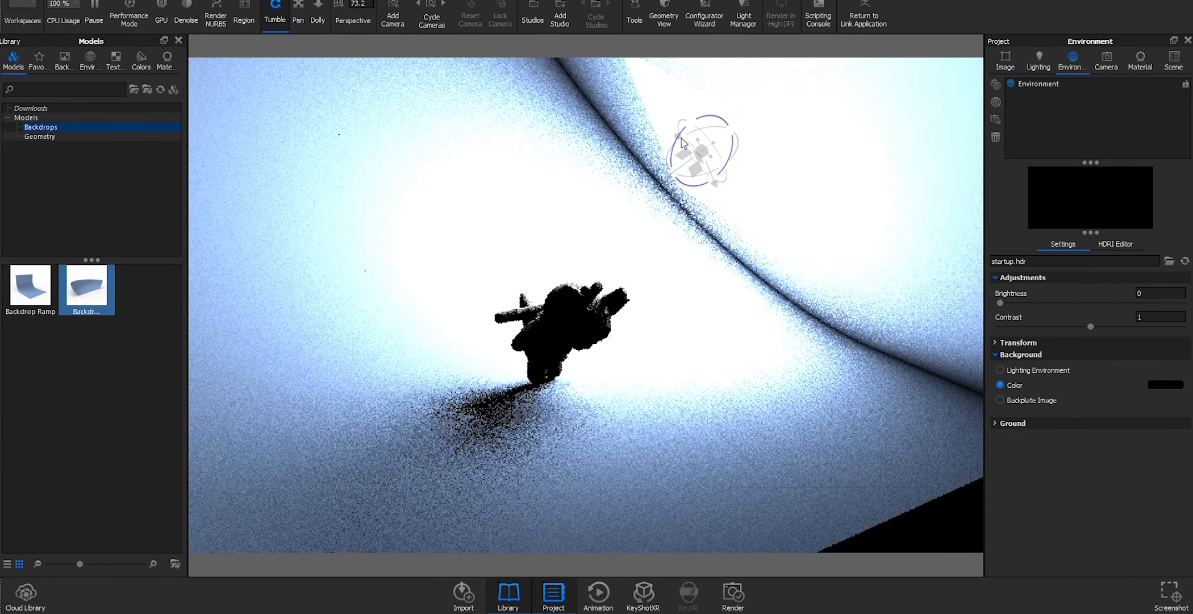
drag(682, 141, 822, 222)
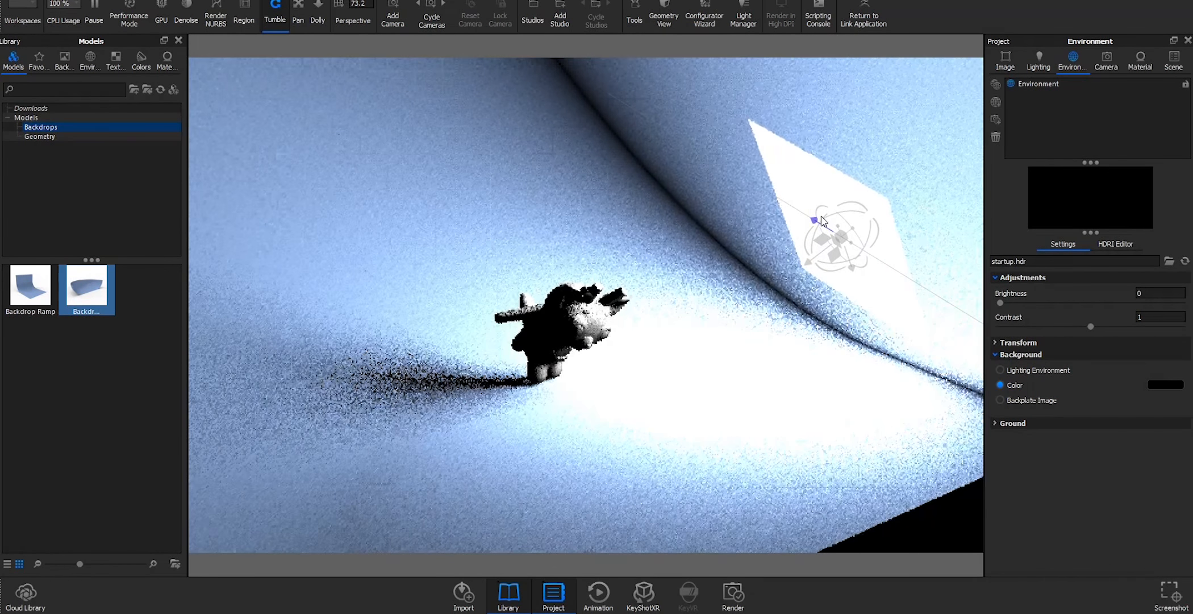
drag(842, 416, 661, 365)
scroll(661, 361, up, 5)
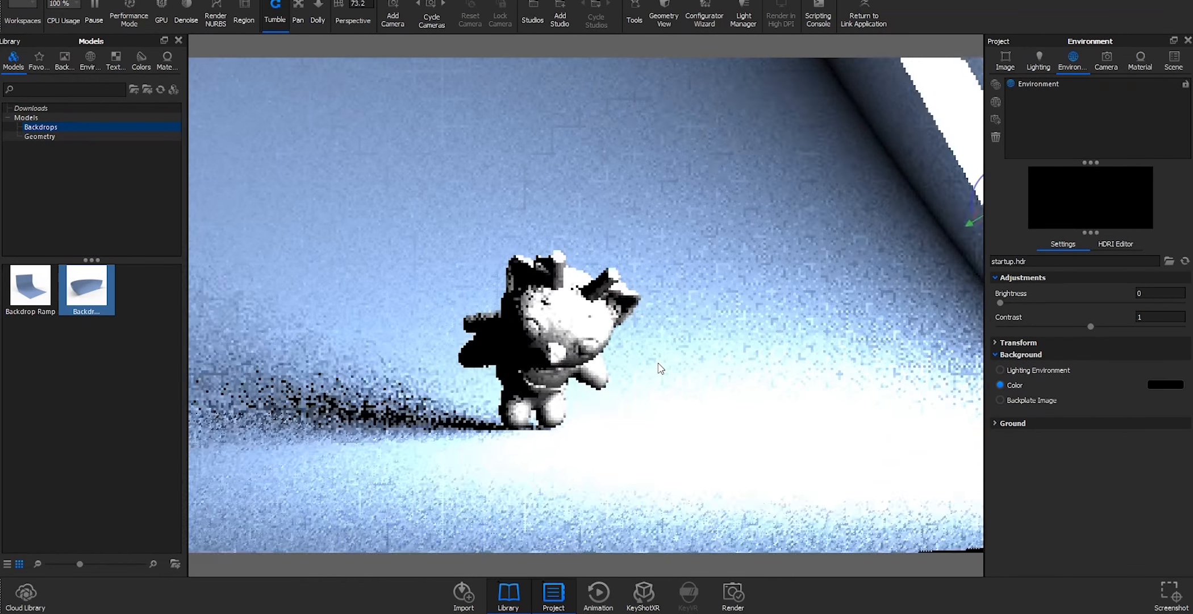
Set the environment brightness to about 0.456.
drag(1000, 303, 1043, 305)
drag(1044, 307, 1042, 307)
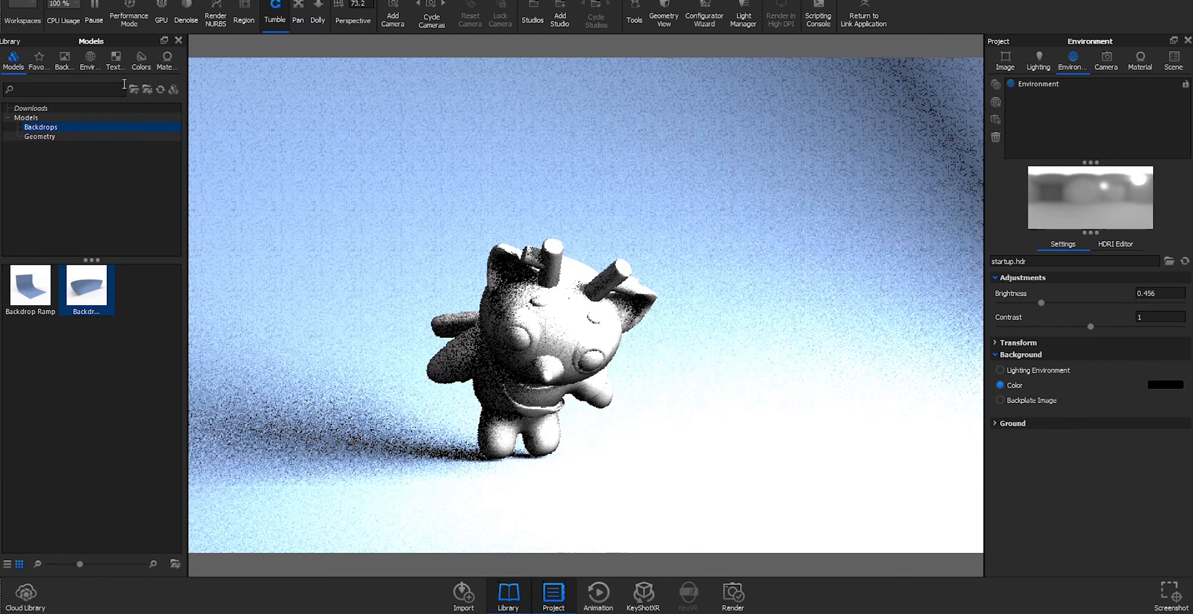
Apply the matte orange paint material to the character's head and body.
click(167, 60)
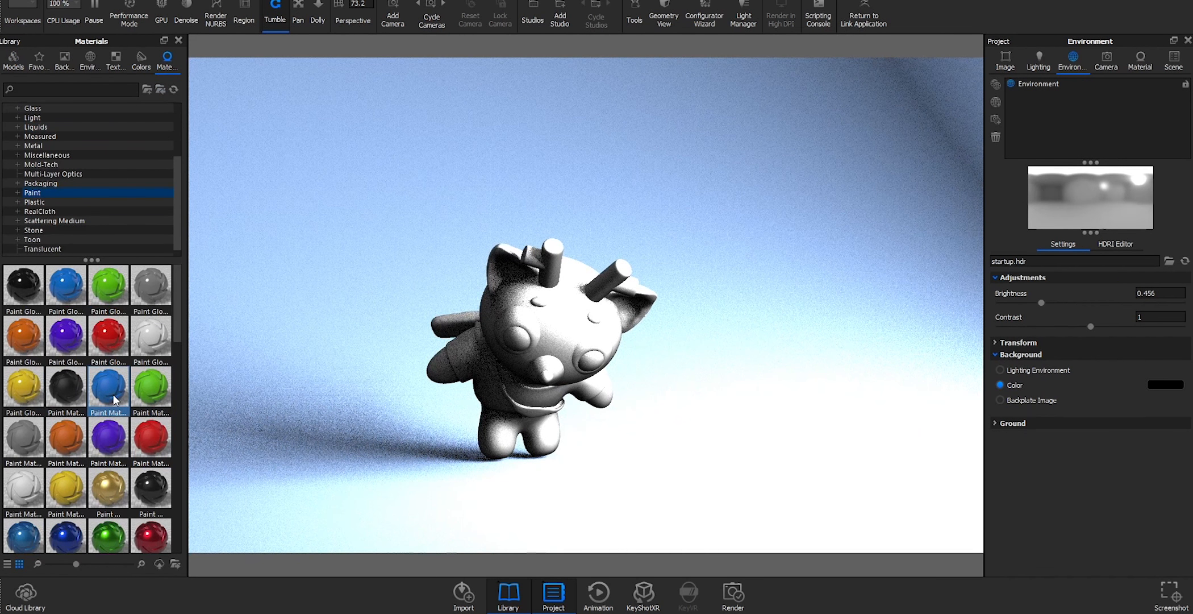
mouse_move(53, 447)
mouse_down()
mouse_move(441, 372)
mouse_move(559, 336)
mouse_up()
Apply matte yellow paint to the brow spots and matte white paint to the antlers.
scroll(705, 392, up, 5)
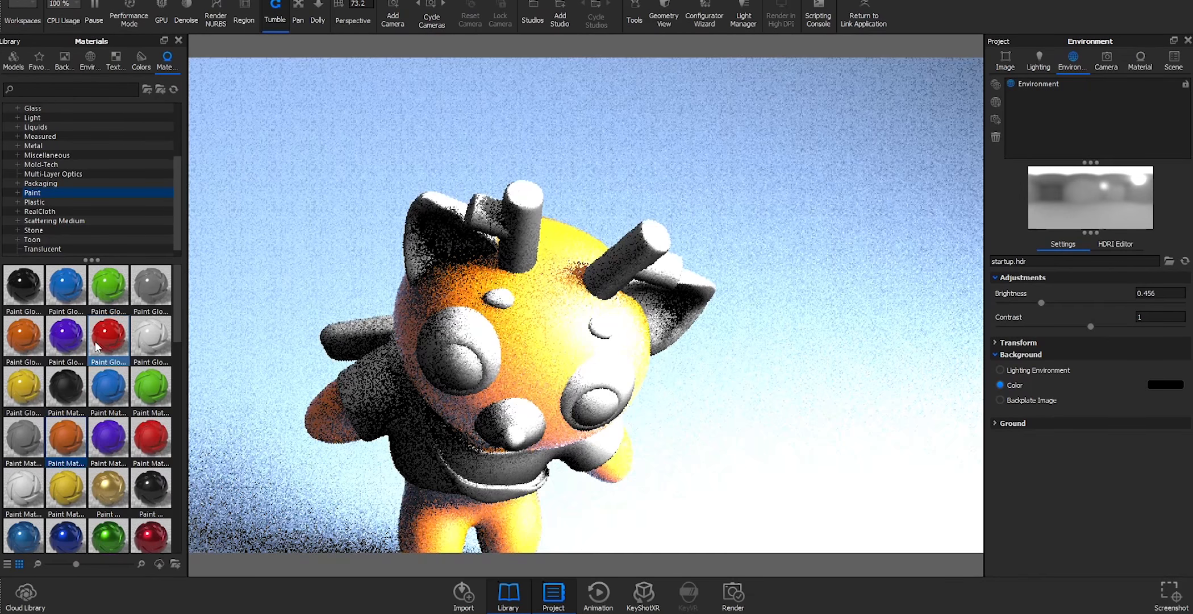
mouse_move(69, 492)
mouse_down()
mouse_move(504, 291)
mouse_move(502, 301)
mouse_up()
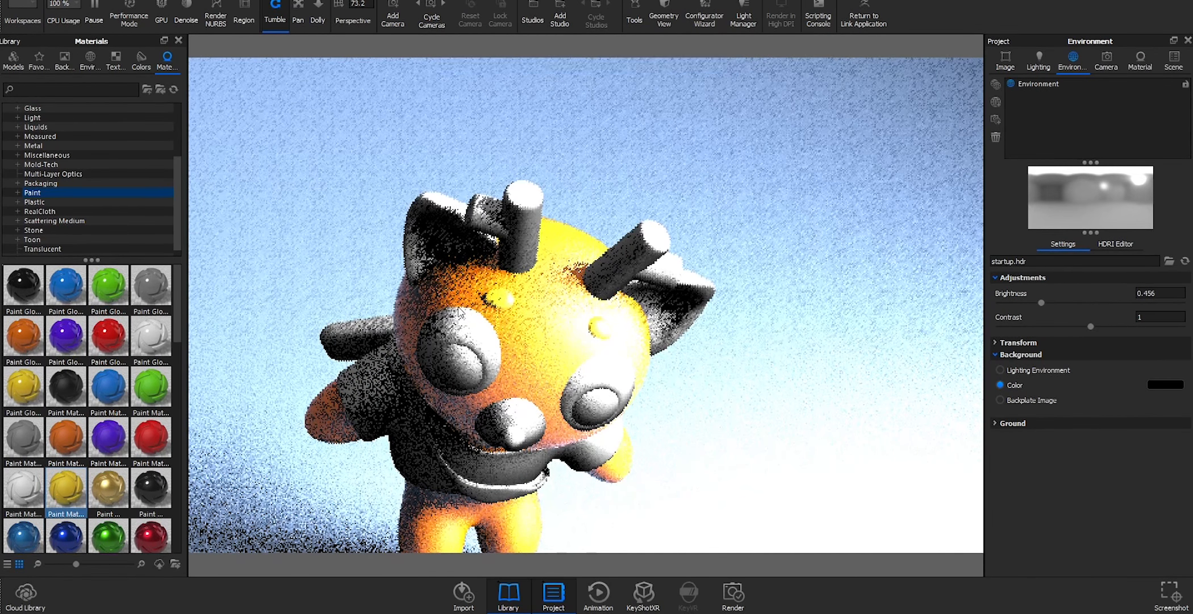
drag(161, 342, 577, 272)
drag(23, 488, 511, 225)
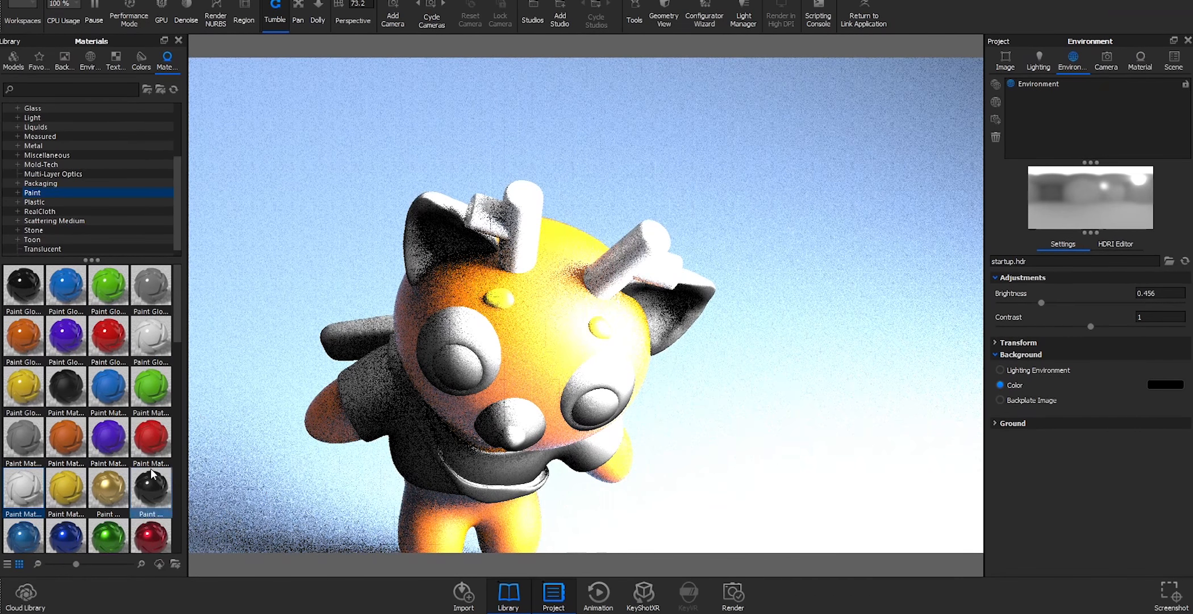
Apply the matte grey paint to the outer eyes and change its color to a very dark reddish brown.
scroll(118, 387, down, 3)
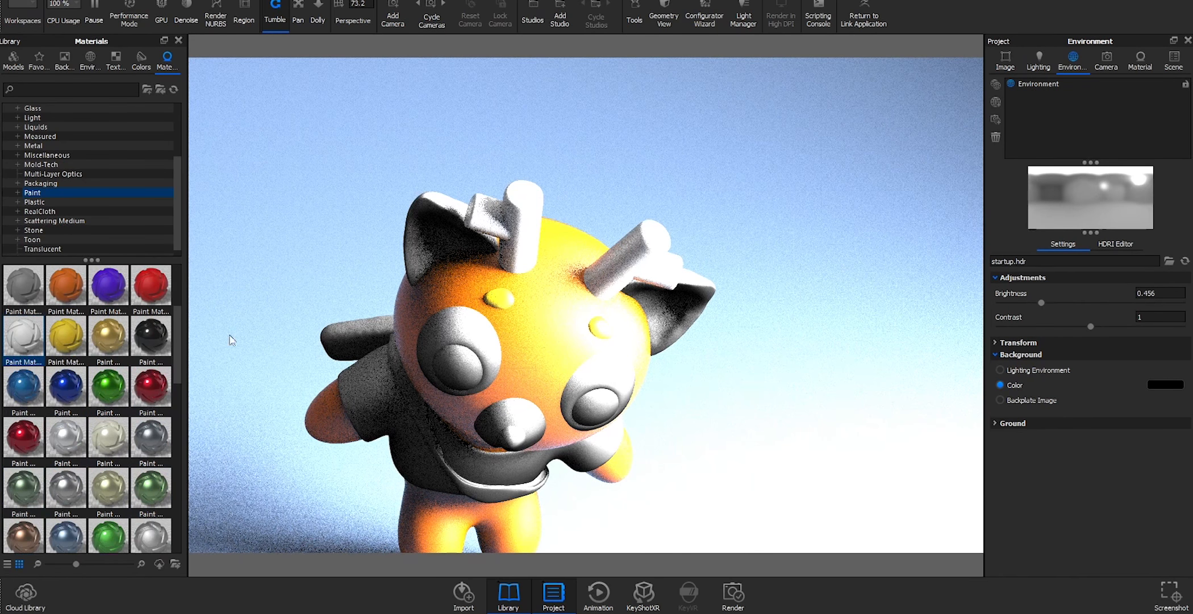
mouse_move(24, 285)
mouse_down()
mouse_move(341, 361)
mouse_move(449, 339)
mouse_up()
double_click(449, 339)
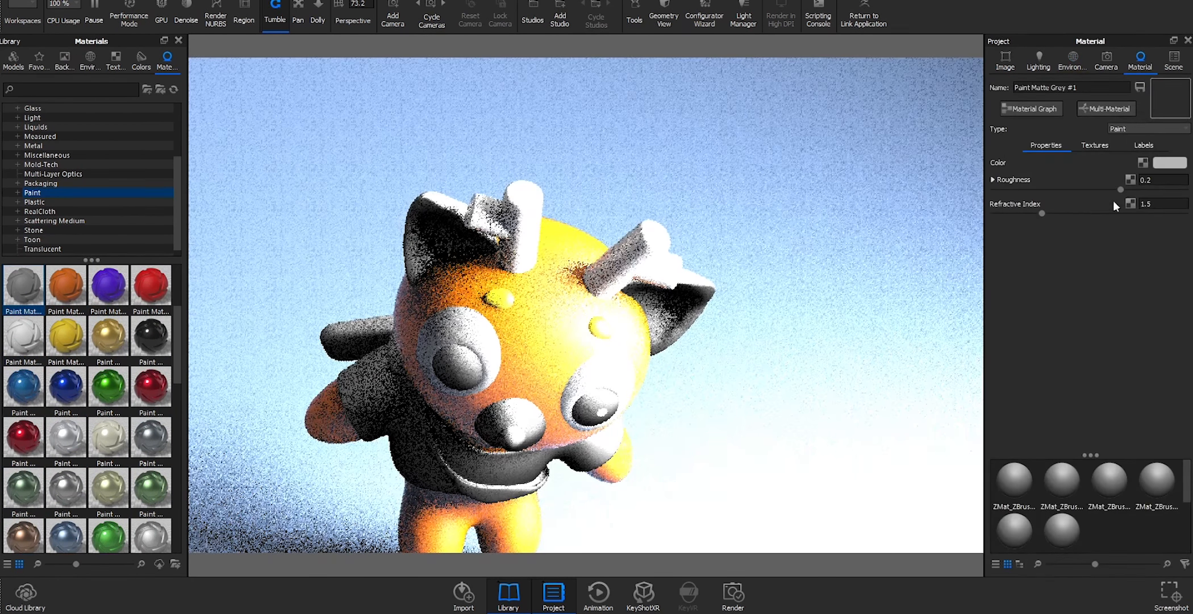
click(1167, 164)
click(1114, 346)
drag(1114, 345, 1094, 355)
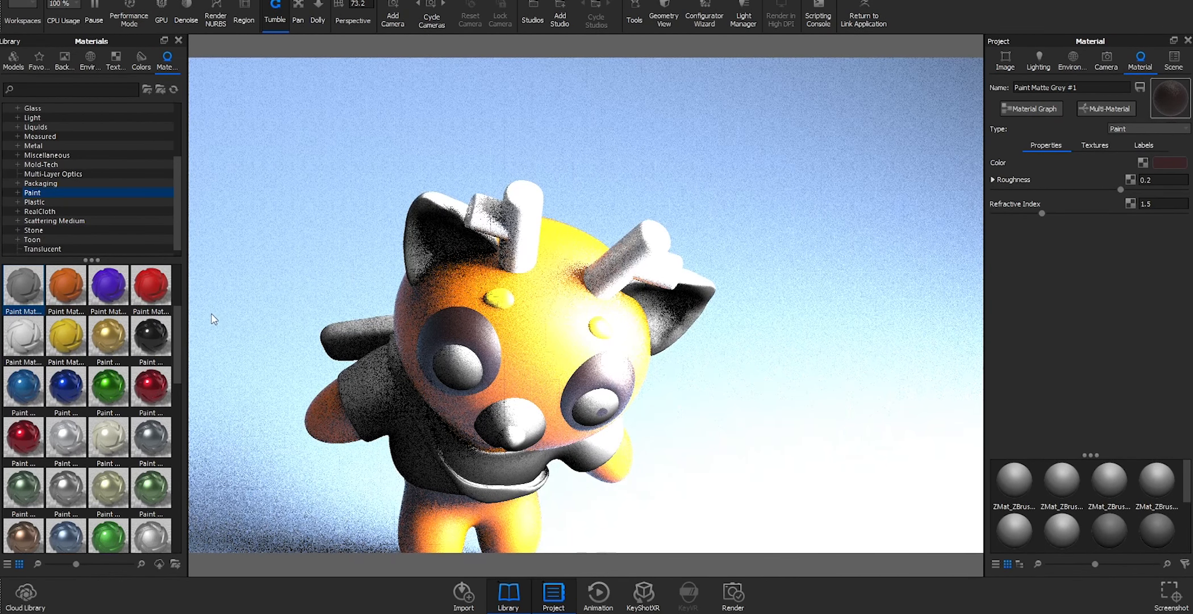
Apply the black paint material to the character's pupils.
click(1174, 61)
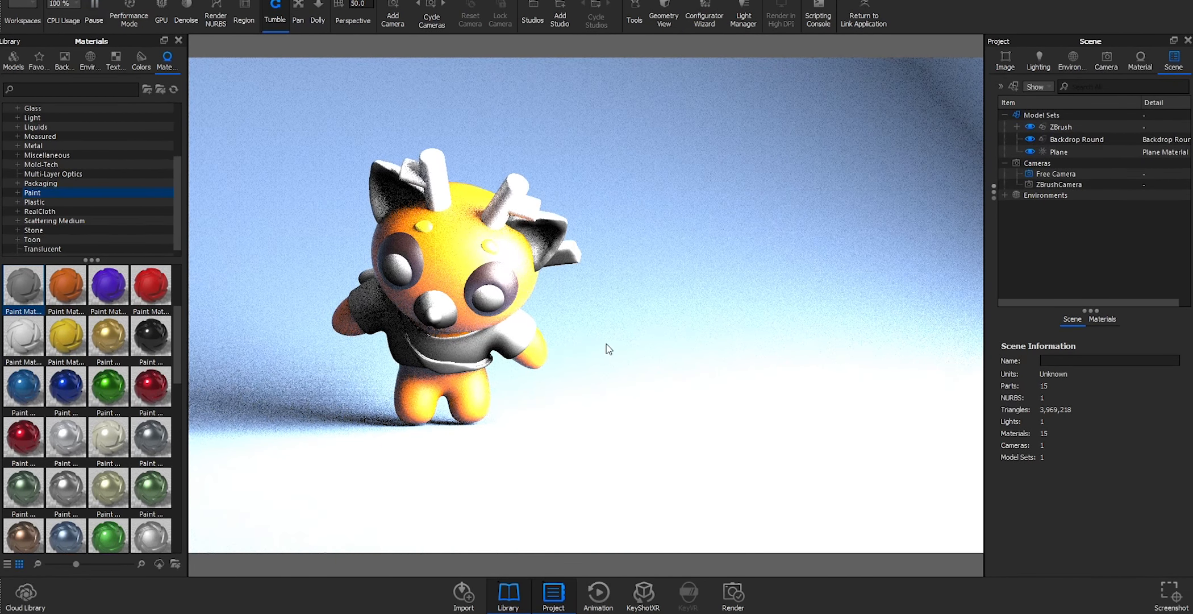
scroll(609, 353, up, 2)
scroll(663, 361, up, 2)
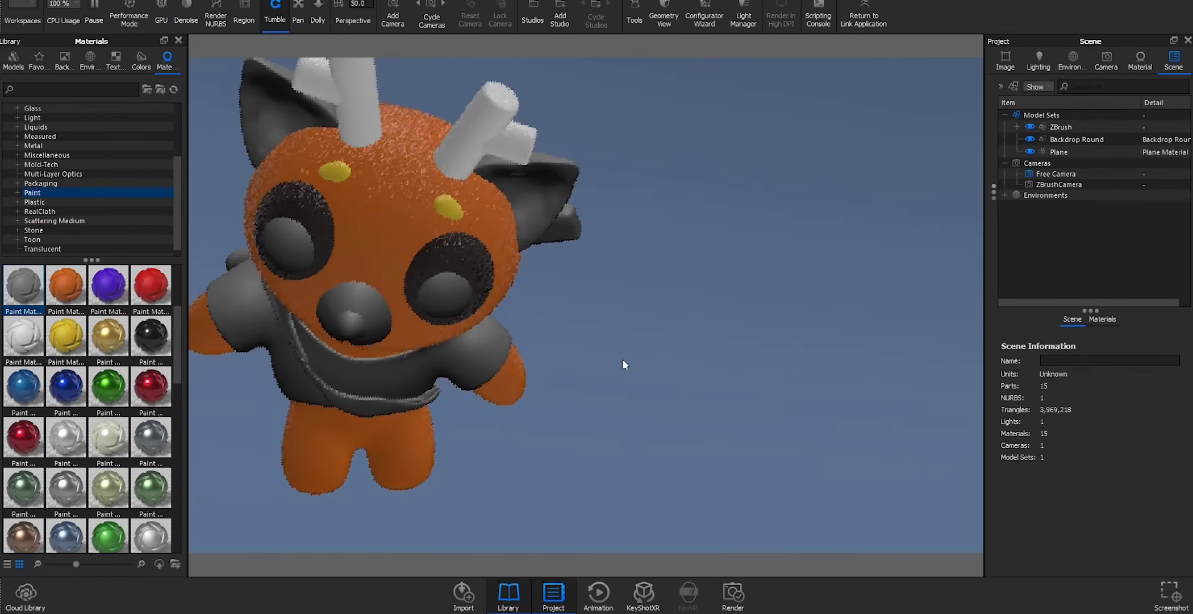
drag(611, 377, 818, 365)
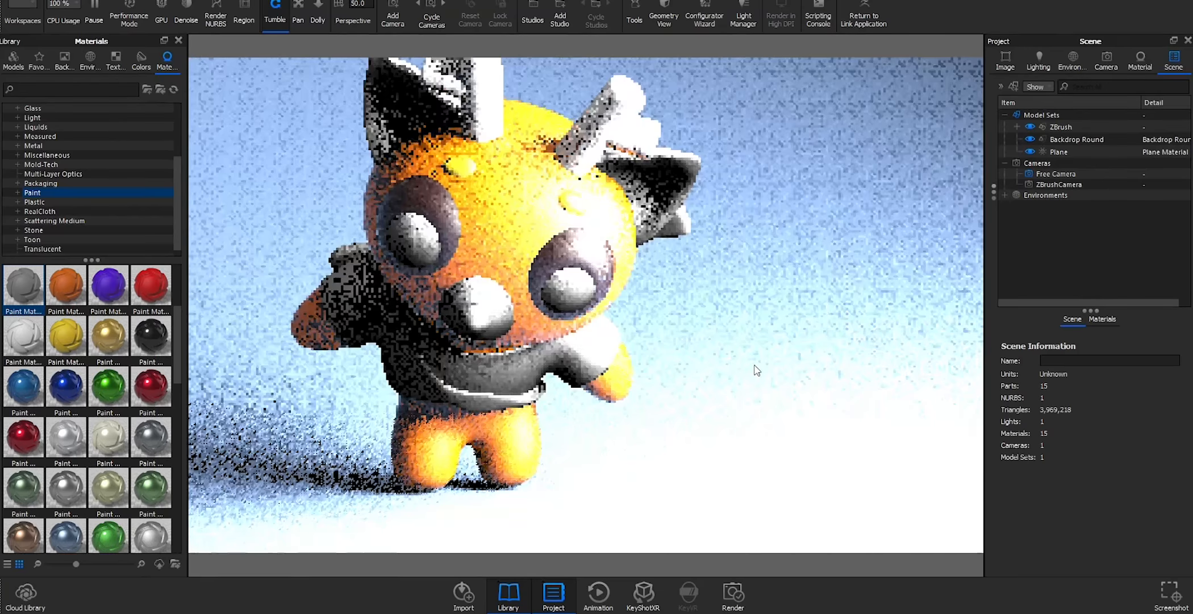
mouse_move(147, 339)
mouse_down()
mouse_move(420, 326)
mouse_move(562, 286)
mouse_up()
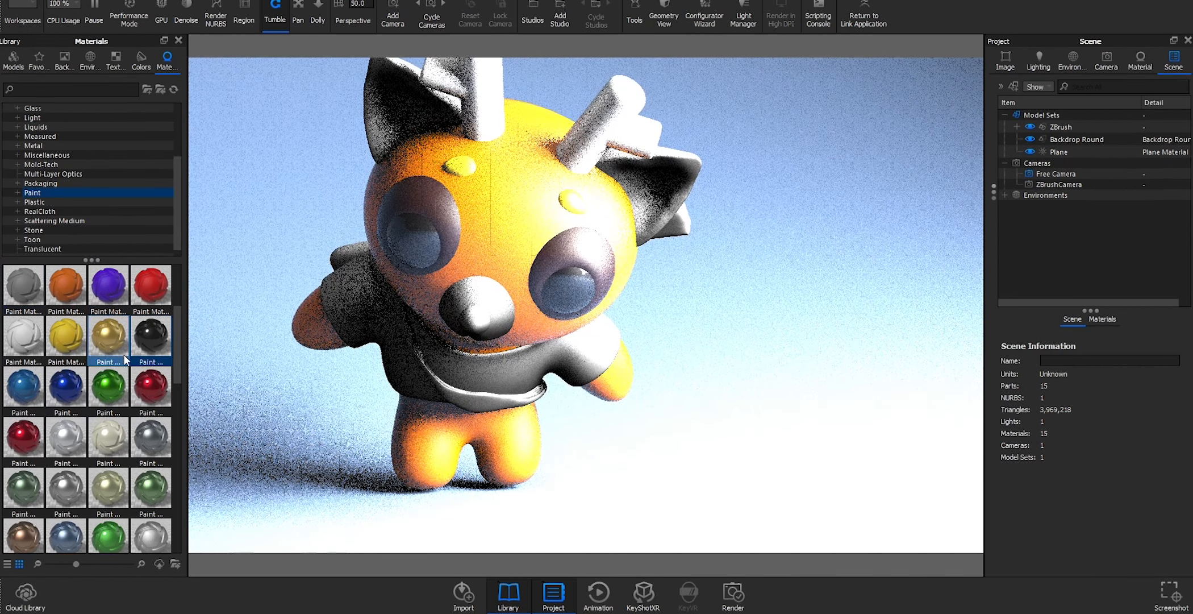
Set the power of the plane's area light to 300 Watt.
drag(714, 333, 700, 350)
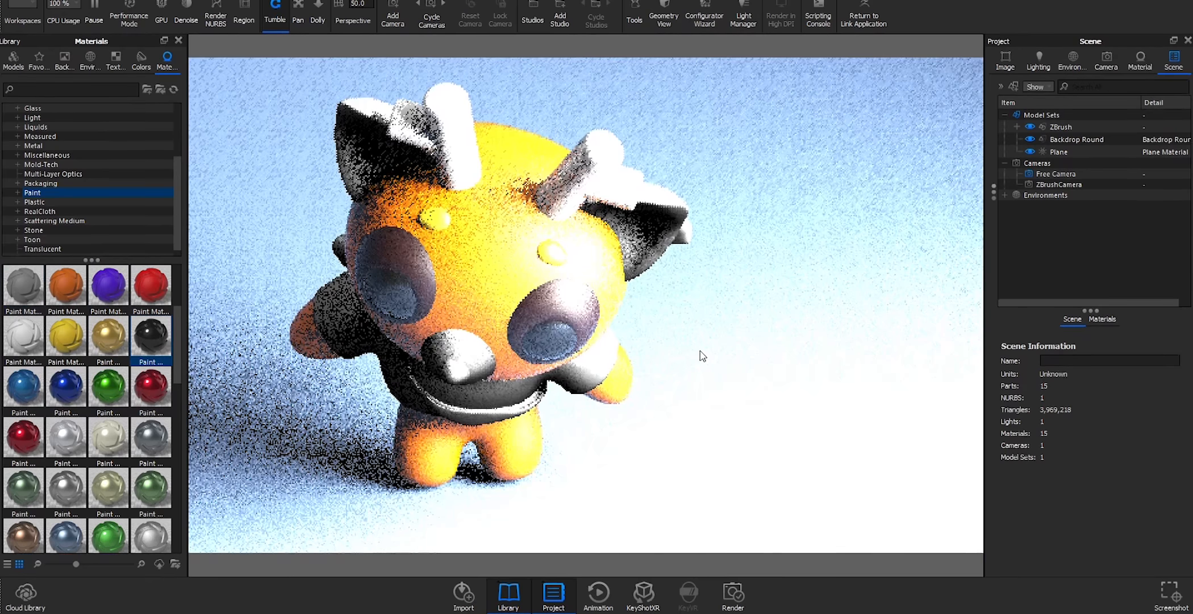
scroll(700, 351, up, 4)
scroll(701, 350, down, 8)
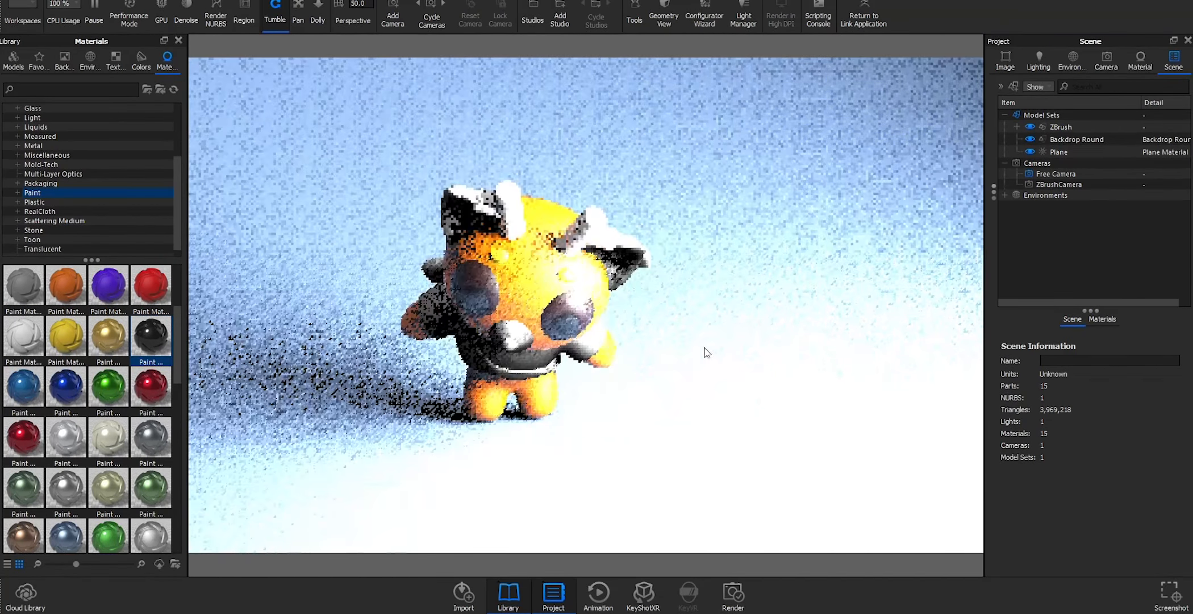
click(1058, 151)
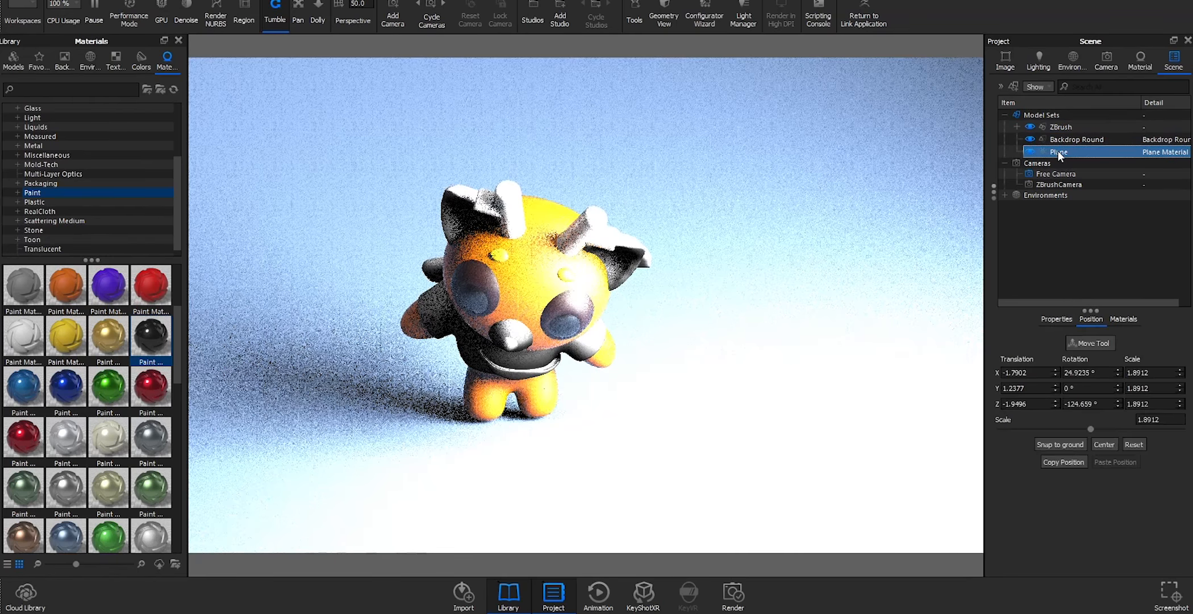
double_click(1067, 154)
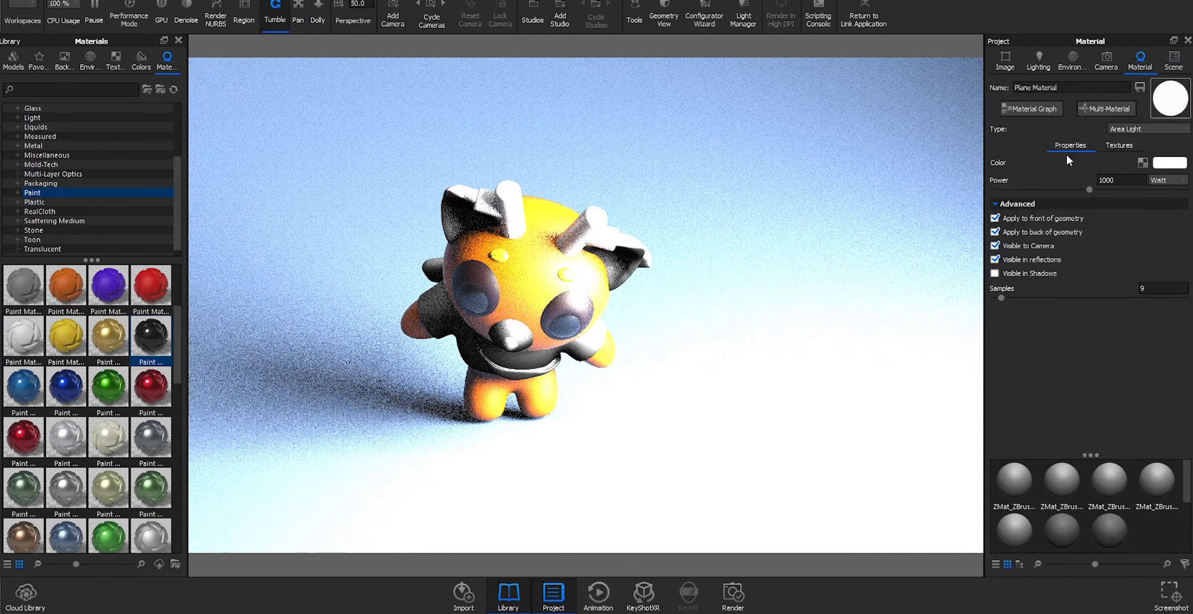
double_click(1114, 180)
text(300)
key(Return)
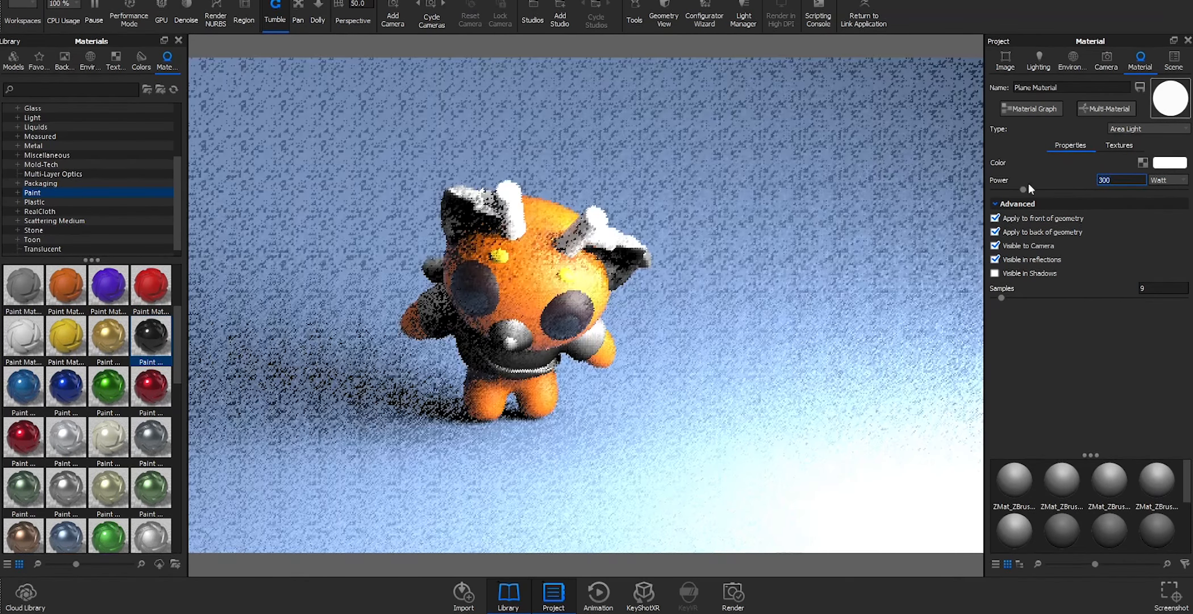
drag(676, 371, 675, 352)
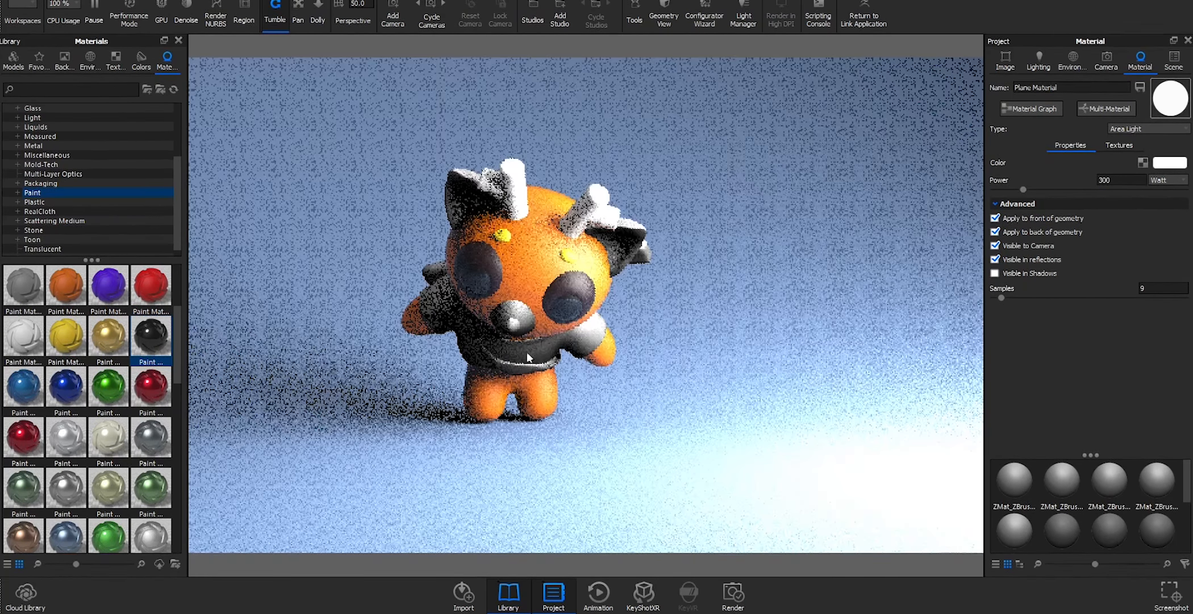
scroll(586, 338, up, 4)
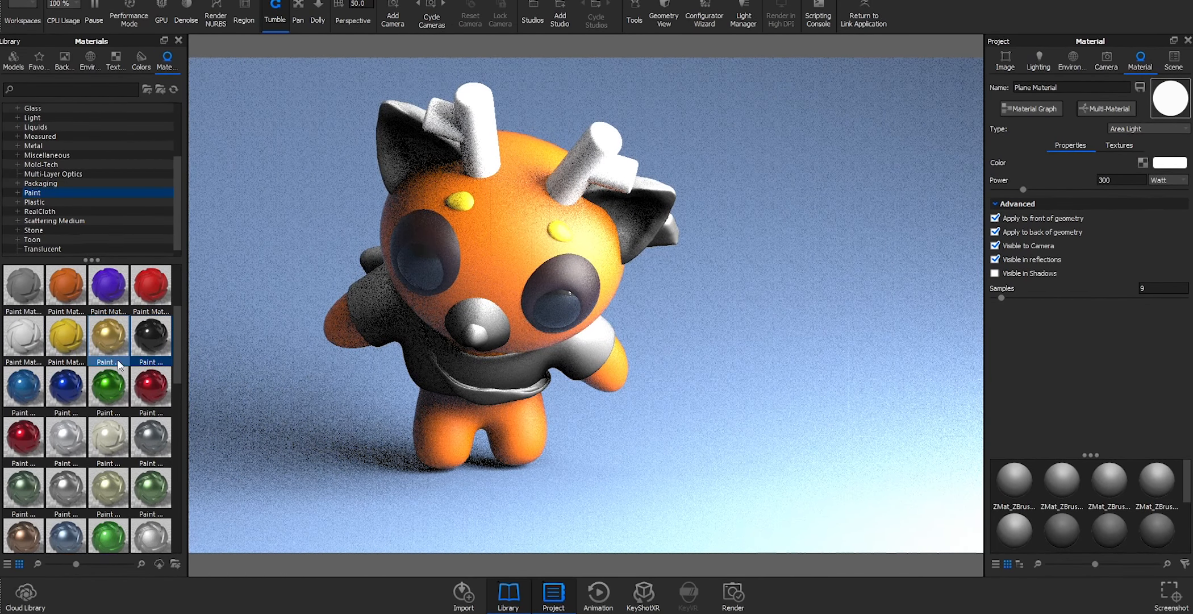
Apply the dark reddish-brown matte paint to the character's ears and muzzle.
drag(138, 350, 623, 224)
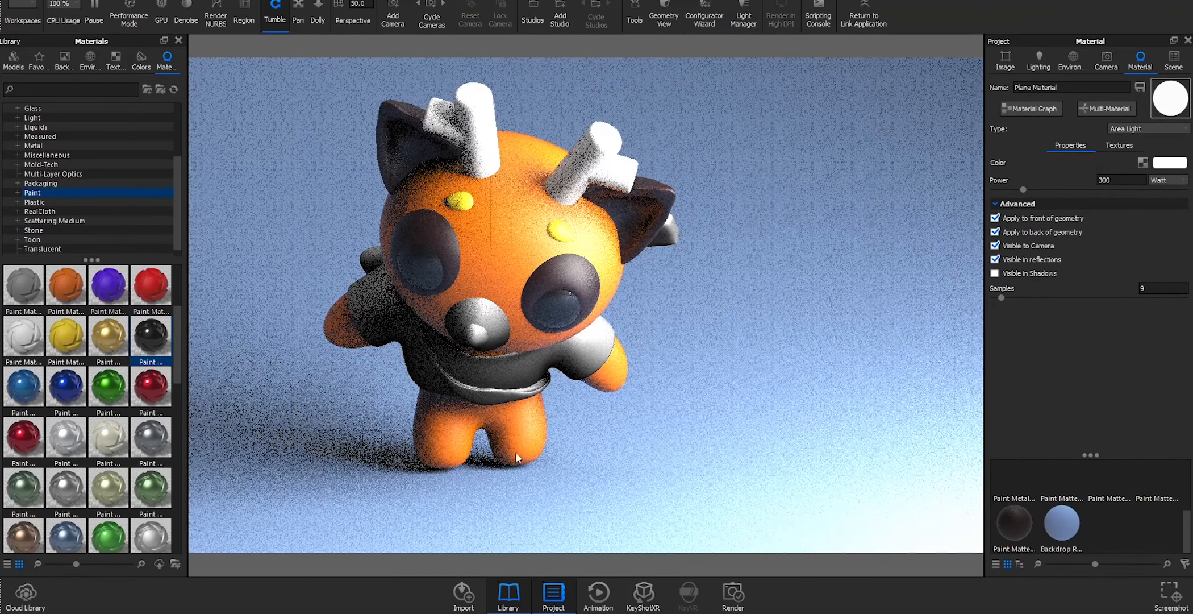
drag(323, 405, 676, 306)
mouse_move(1005, 528)
mouse_down()
mouse_move(542, 306)
mouse_move(552, 287)
mouse_up()
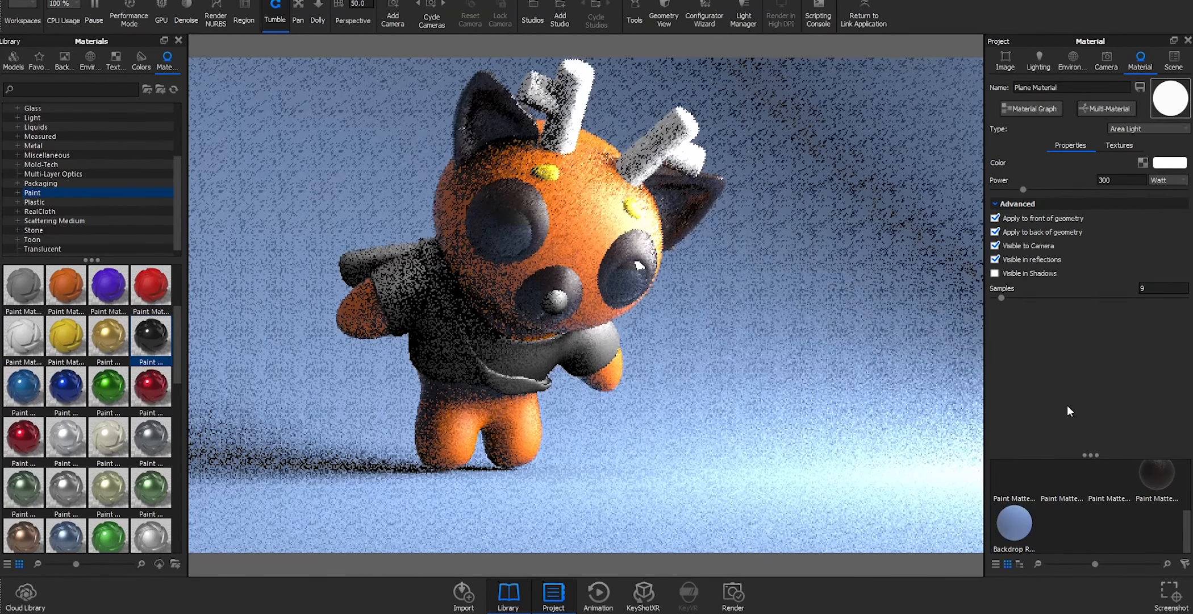
Apply the matte black paint to the tip of the character's nose.
drag(873, 383, 815, 383)
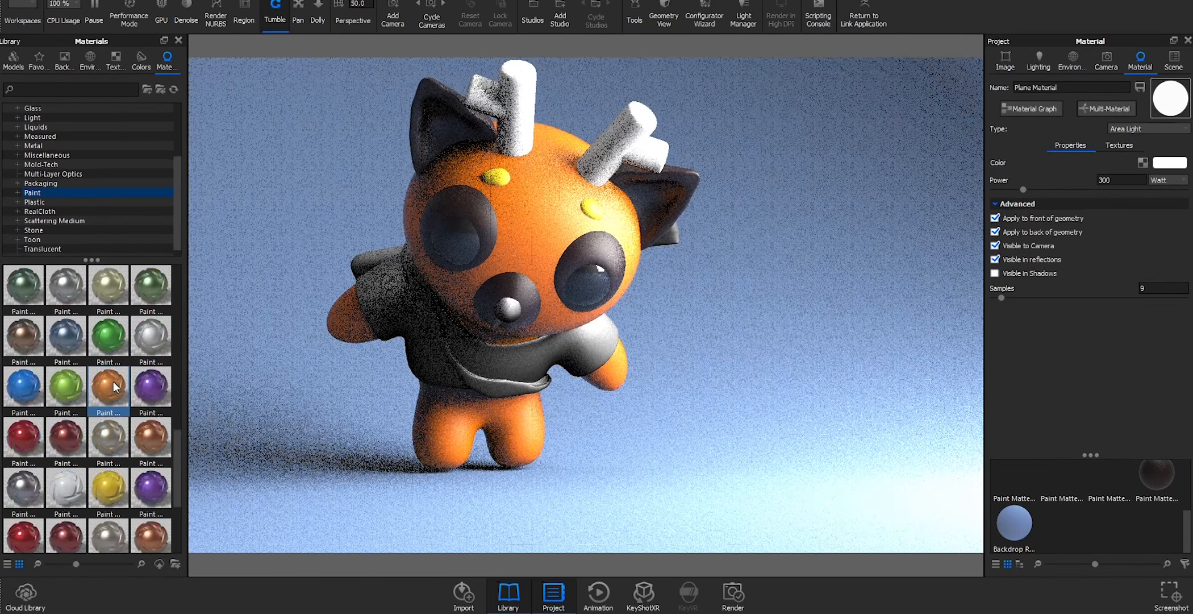
scroll(126, 363, up, 3)
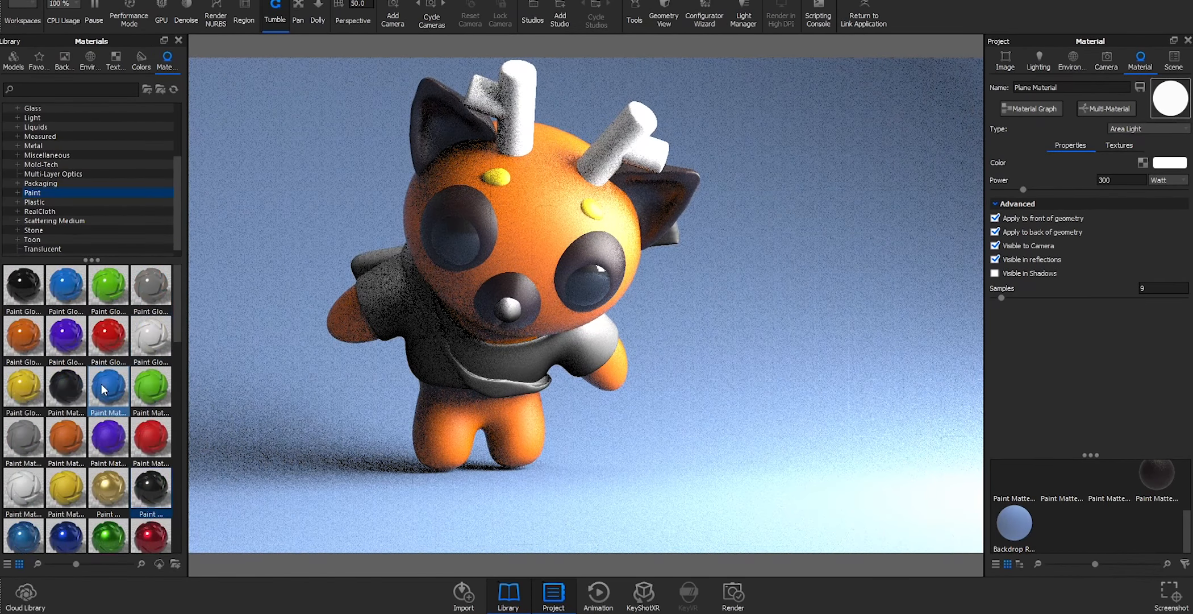
mouse_move(66, 386)
mouse_down()
mouse_move(216, 381)
mouse_move(507, 309)
mouse_up()
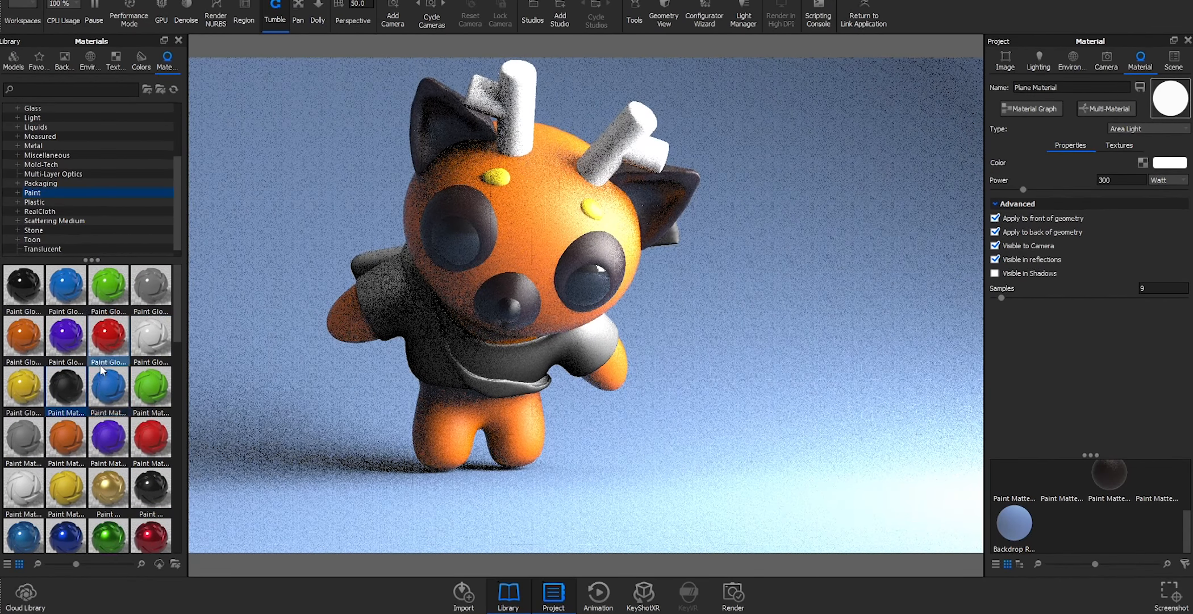
Apply the brown leather from the Cloth and Leather materials to the strap across the character's chest.
click(51, 116)
click(51, 108)
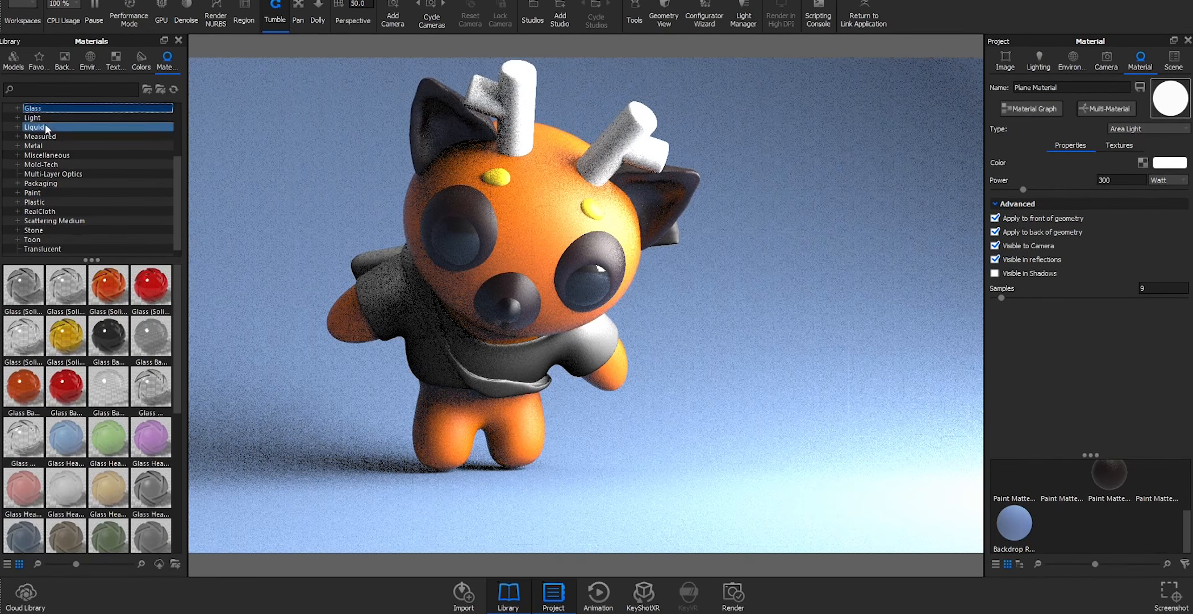
scroll(45, 124, up, 3)
click(45, 126)
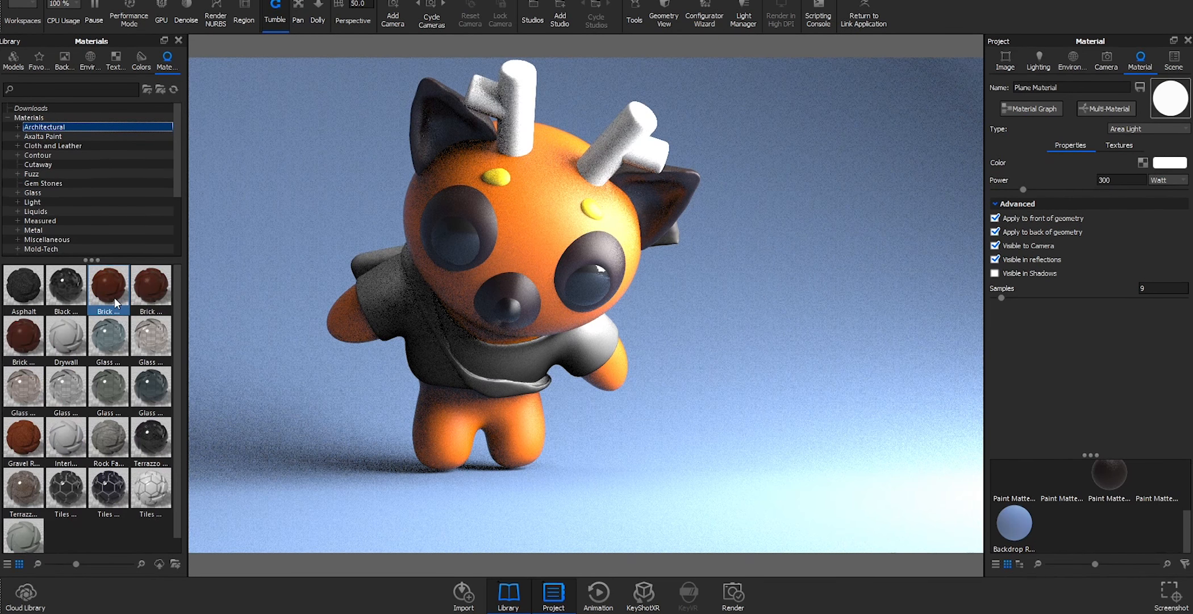
click(87, 138)
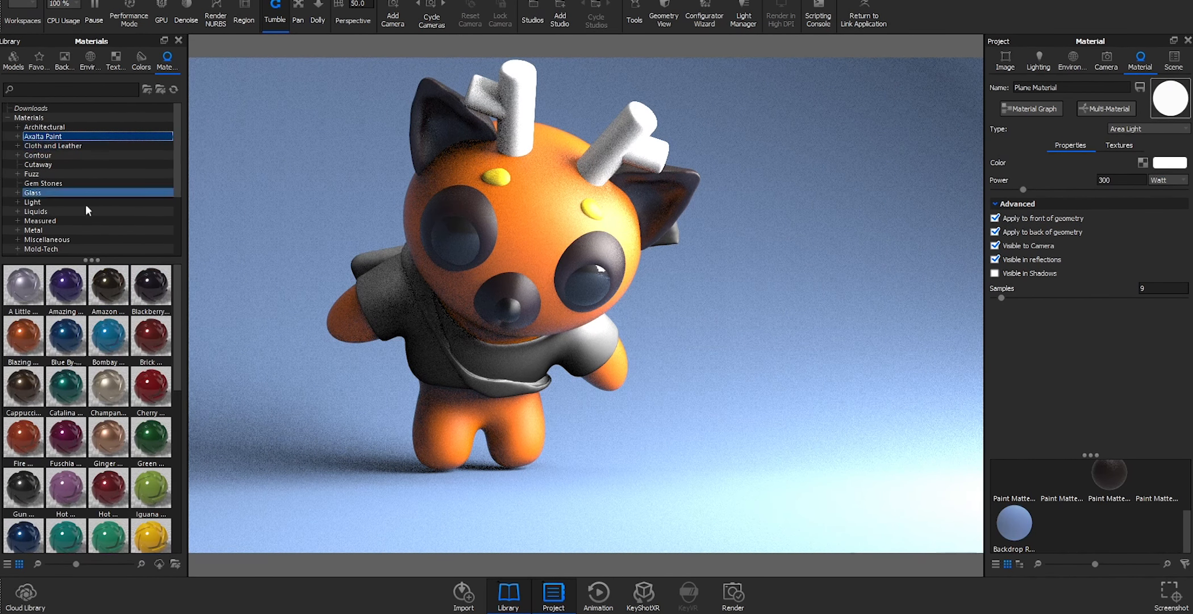
scroll(88, 383, down, 10)
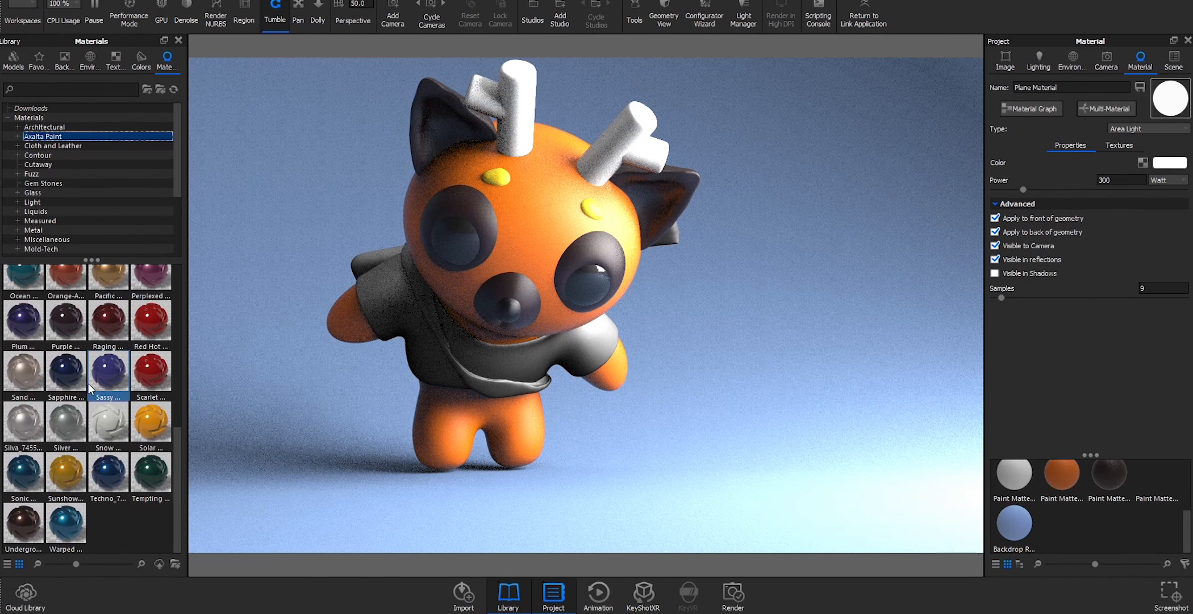
click(52, 146)
click(70, 331)
drag(66, 331, 490, 385)
Apply Velvet Red to the long sheath on the character's back and the black nylon weave to its handle.
drag(699, 318, 948, 458)
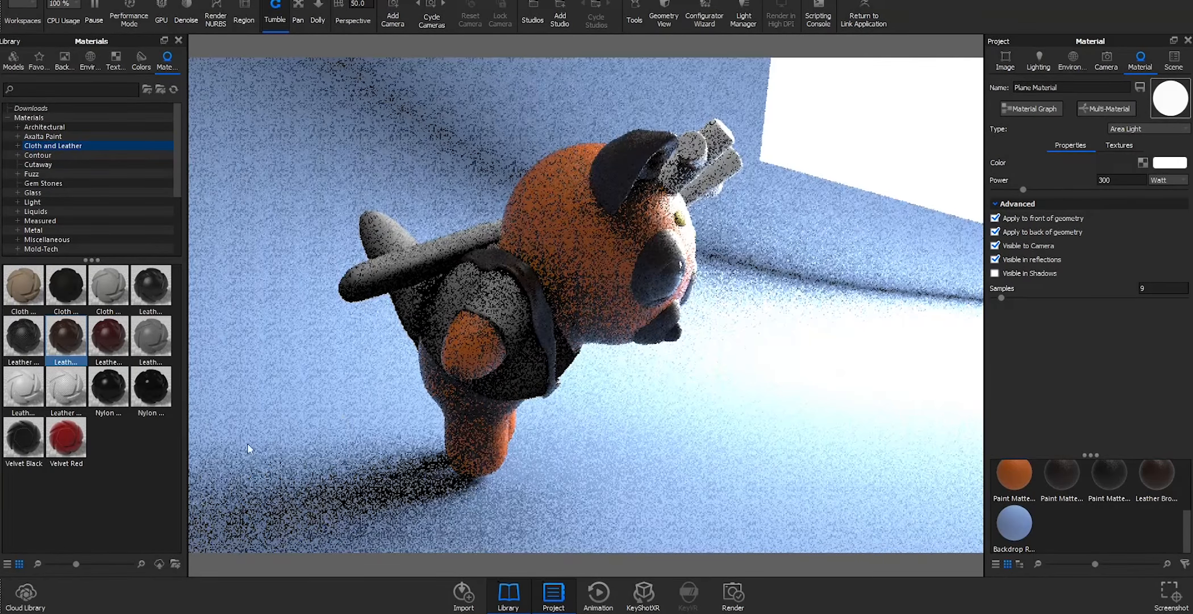
drag(401, 439, 445, 491)
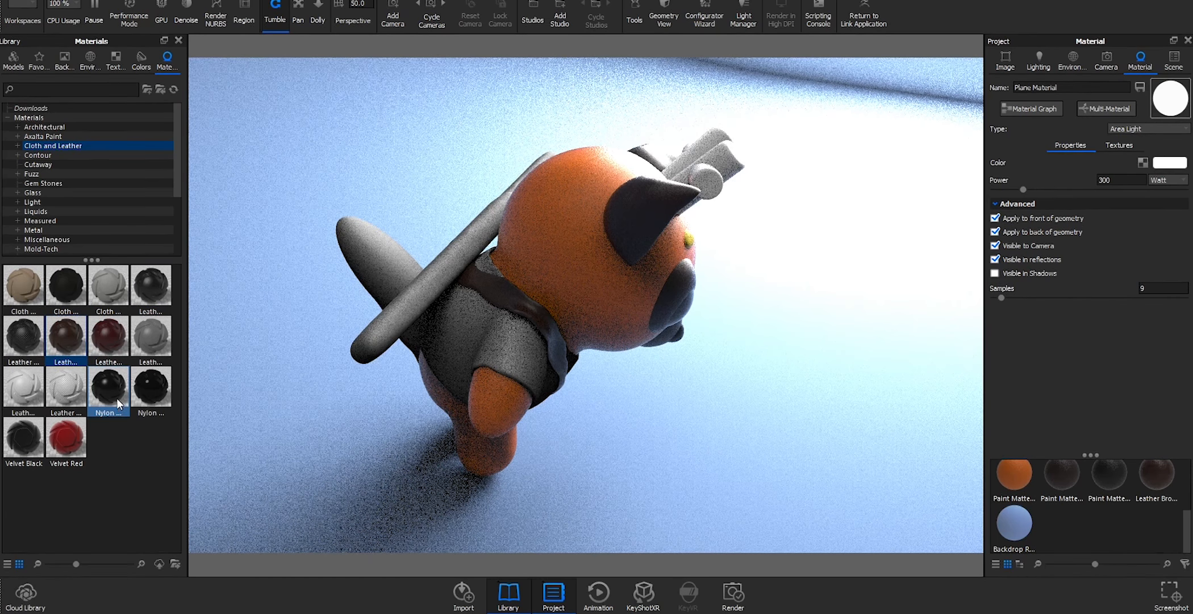
drag(239, 405, 310, 468)
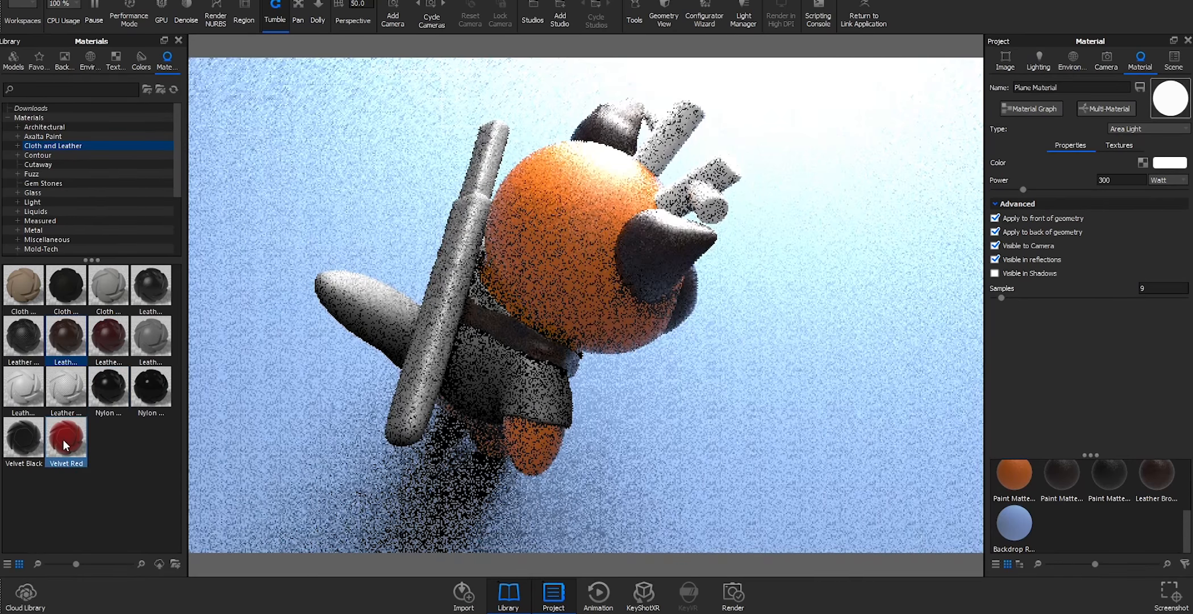
drag(64, 439, 449, 284)
drag(146, 383, 492, 155)
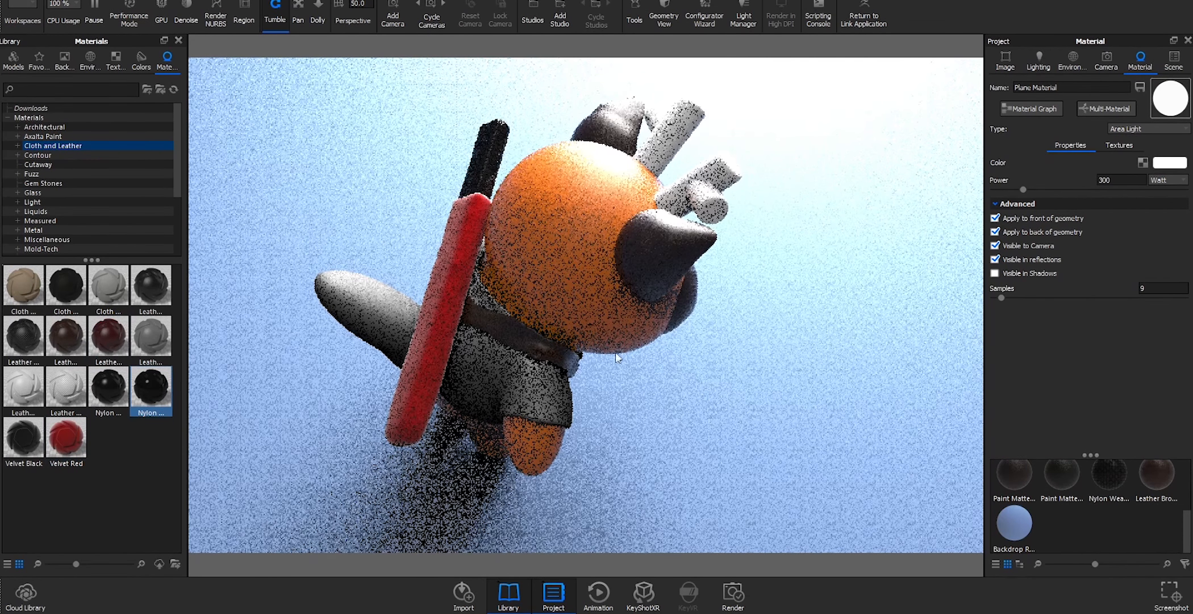
scroll(1079, 487, up, 3)
mouse_move(1145, 509)
mouse_down()
mouse_move(635, 445)
mouse_move(483, 373)
mouse_up()
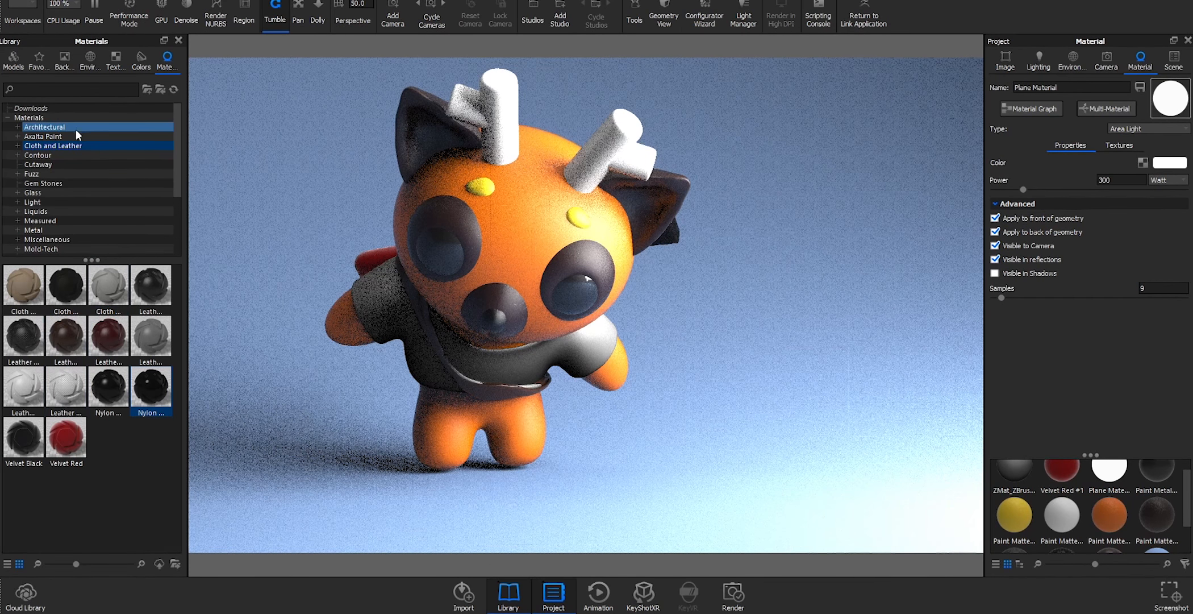
Try the white Snow paint from the Axalta Paint materials on the antlers.
click(76, 136)
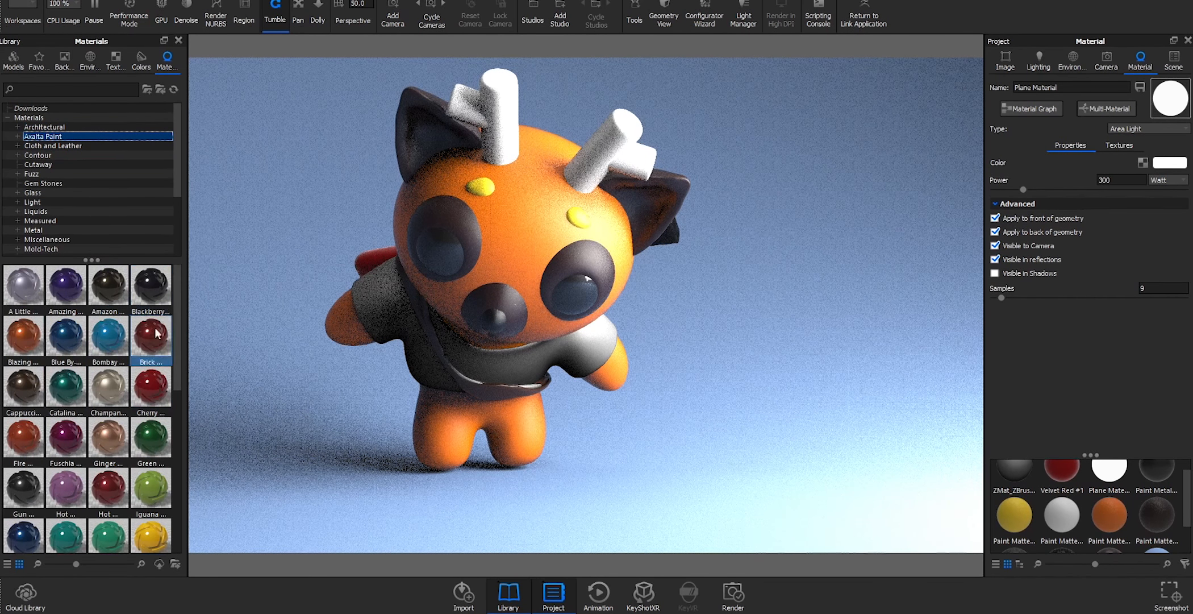
scroll(116, 341, down, 3)
click(117, 343)
scroll(117, 343, down, 4)
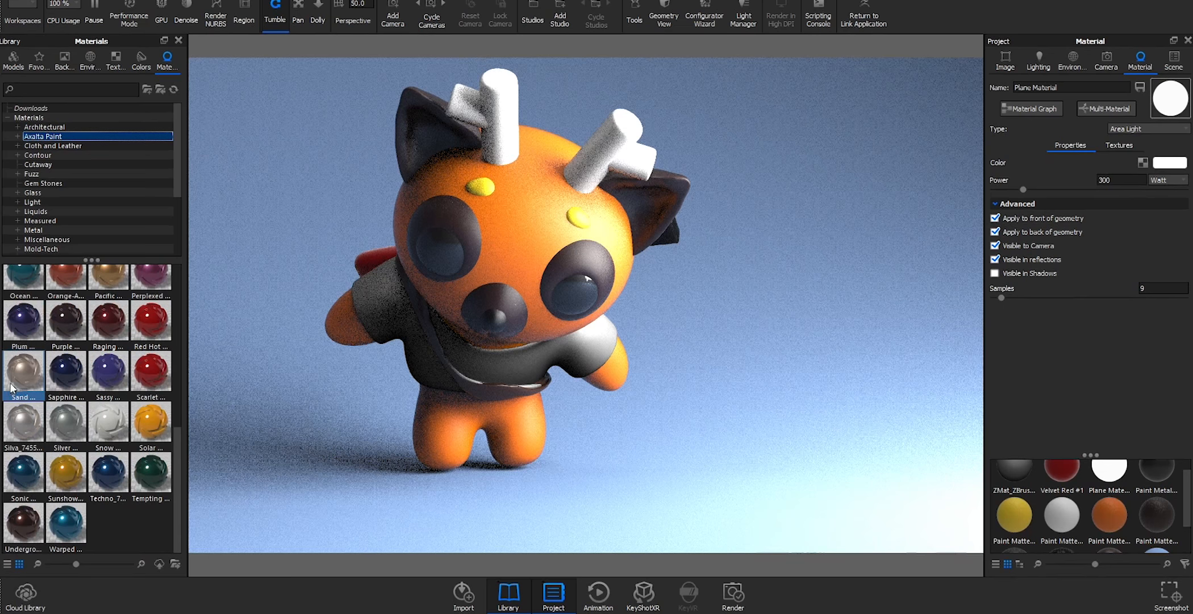
drag(107, 422, 509, 128)
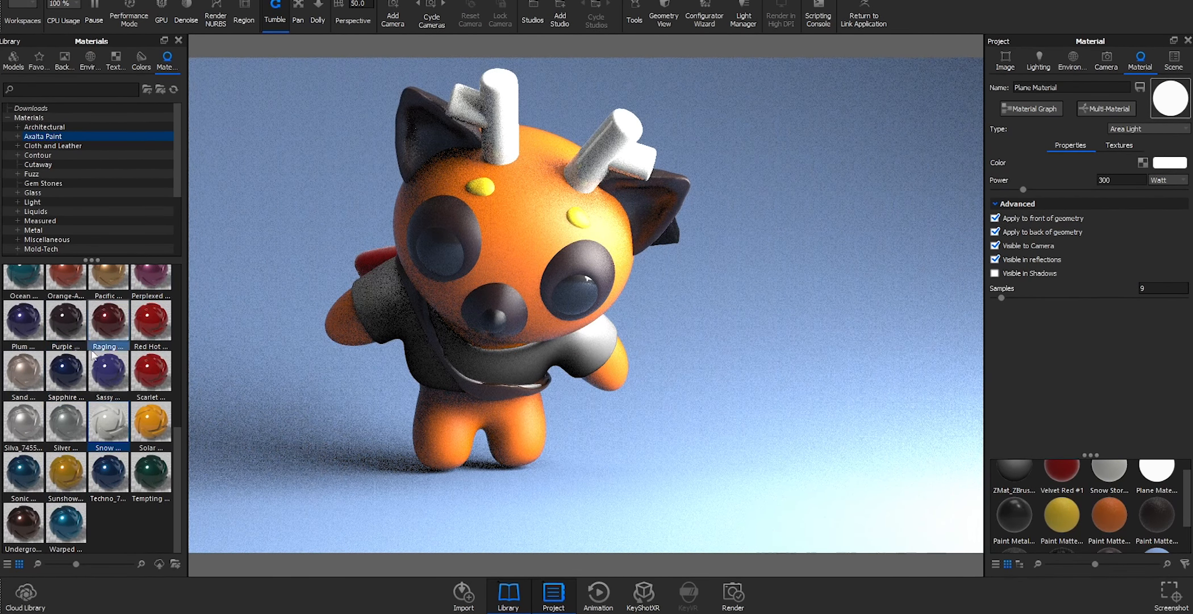
Apply the white leather from the Cloth and Leather materials to the antlers.
scroll(76, 366, up, 6)
scroll(78, 364, up, 2)
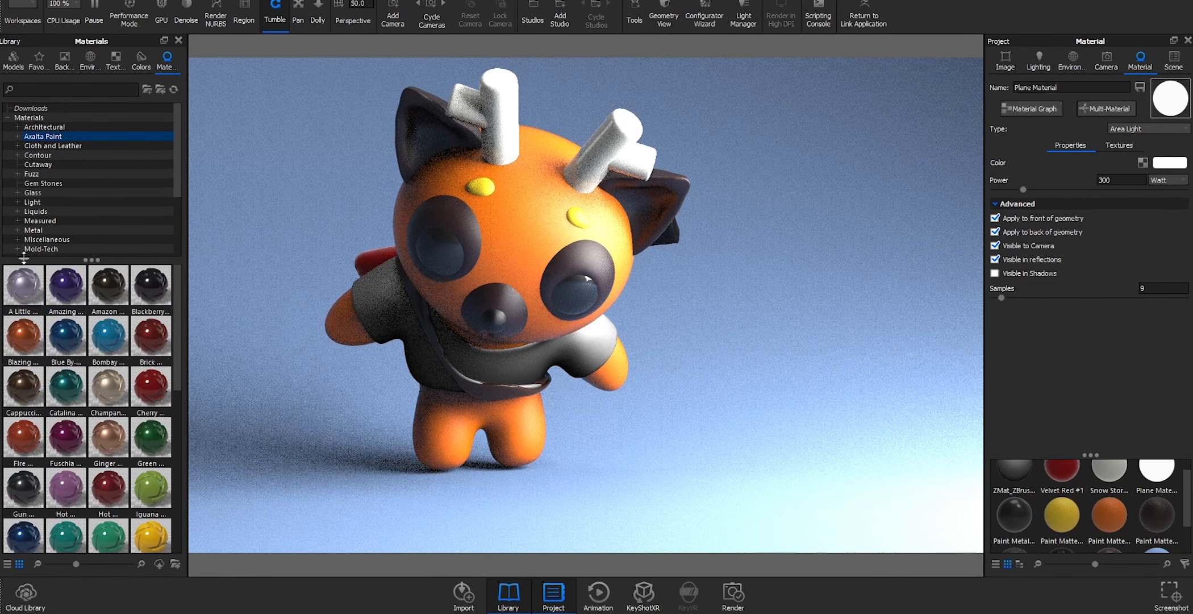
click(38, 147)
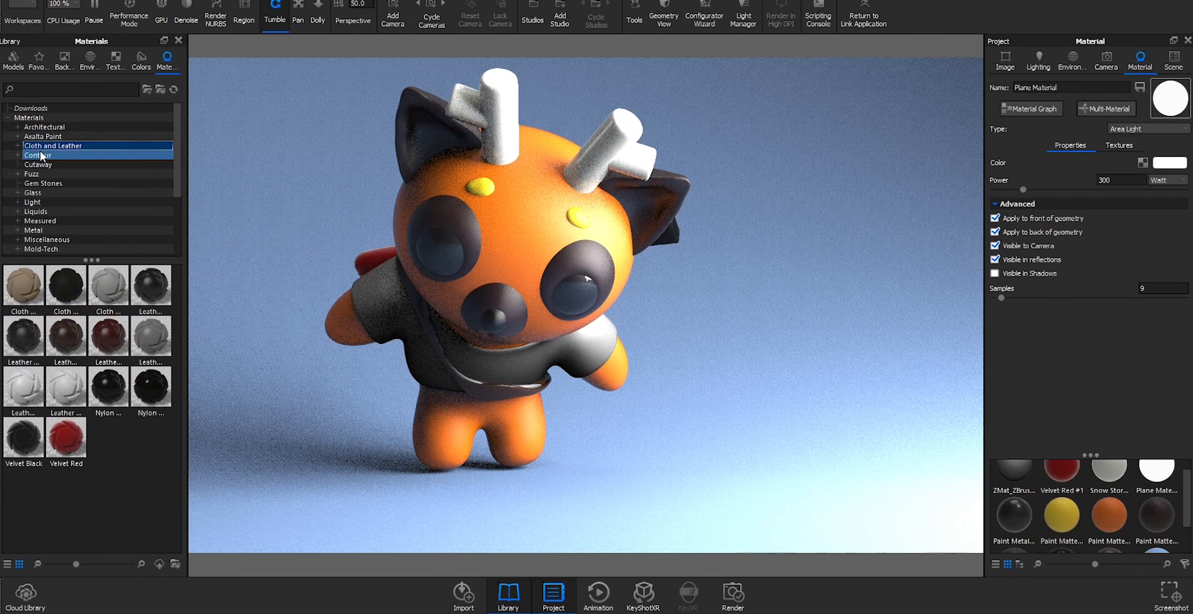
drag(70, 392, 497, 124)
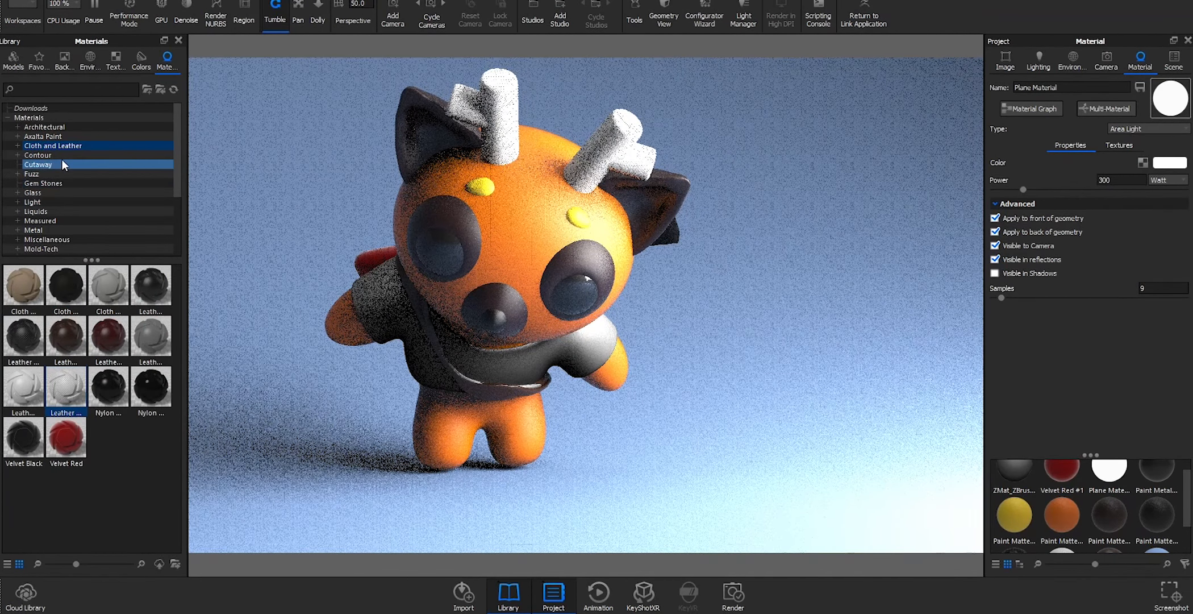
Apply the Lawn Grass Patchy Fuzz material from the Fuzz category to the round backdrop.
click(52, 184)
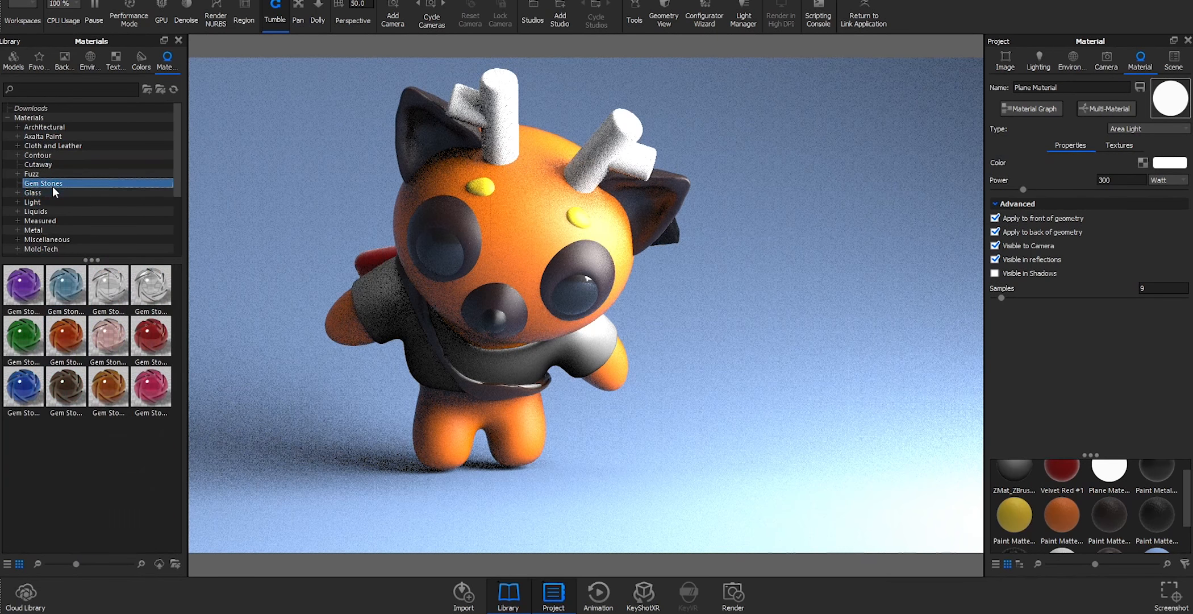
click(51, 193)
click(46, 174)
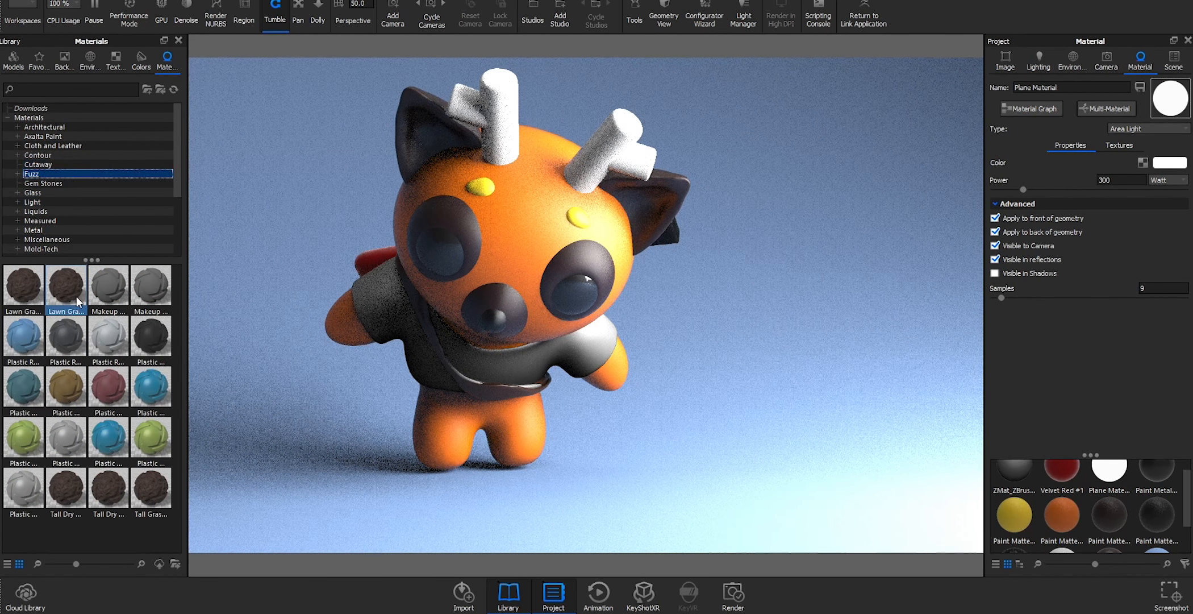
drag(76, 296, 268, 466)
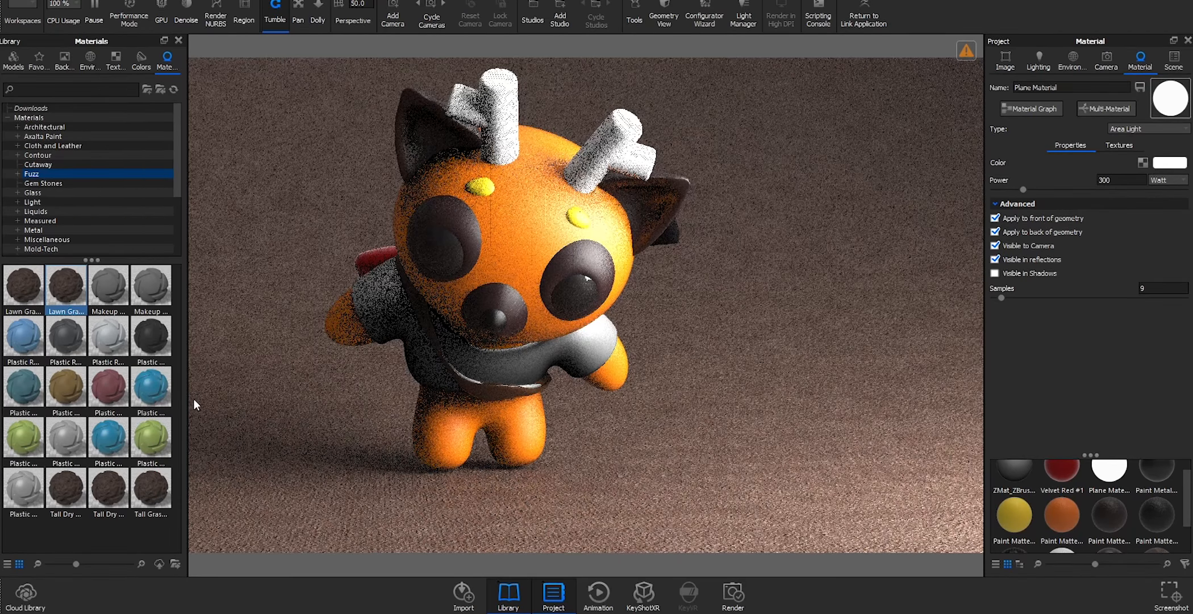
Apply the downloaded tessuto1 fabric material to the character's shirt.
click(61, 158)
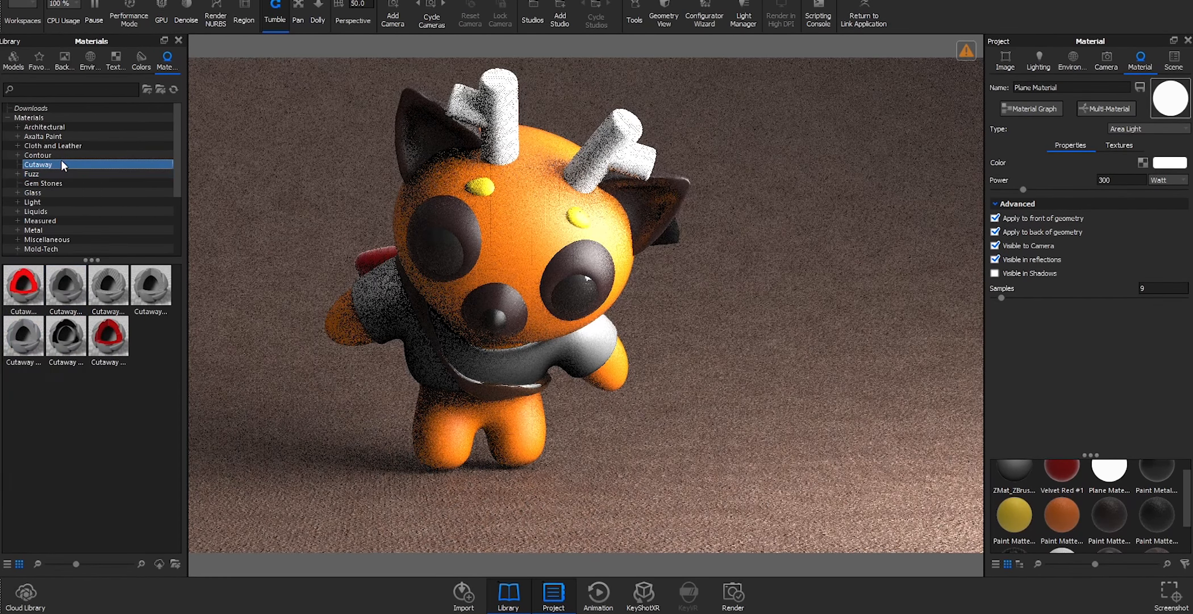
click(61, 146)
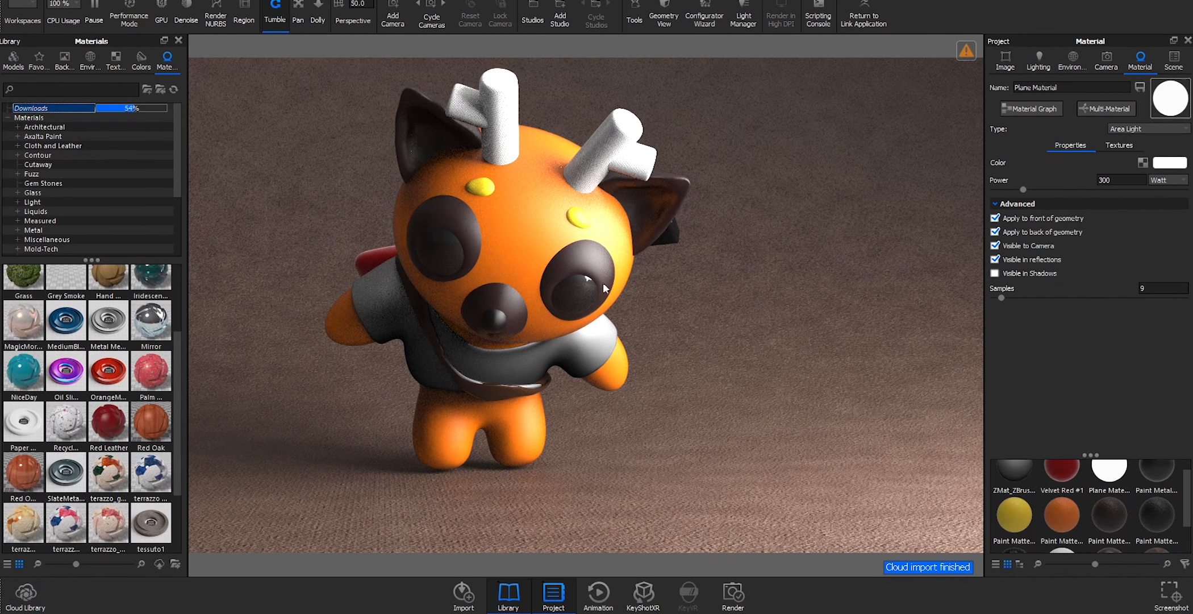
drag(151, 520, 426, 359)
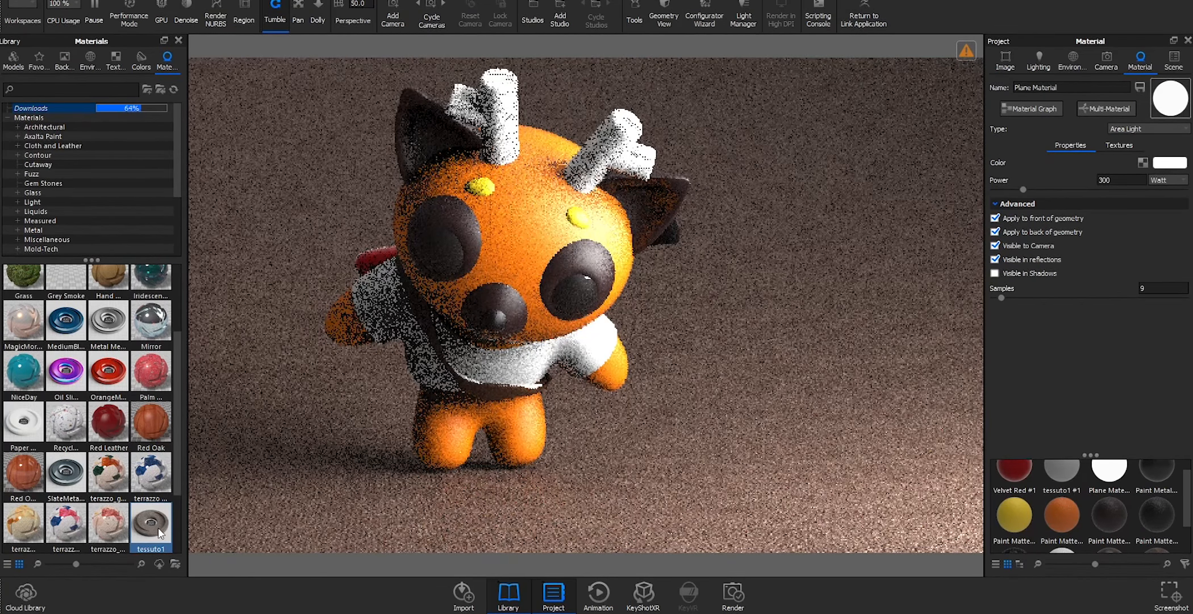
drag(157, 528, 423, 357)
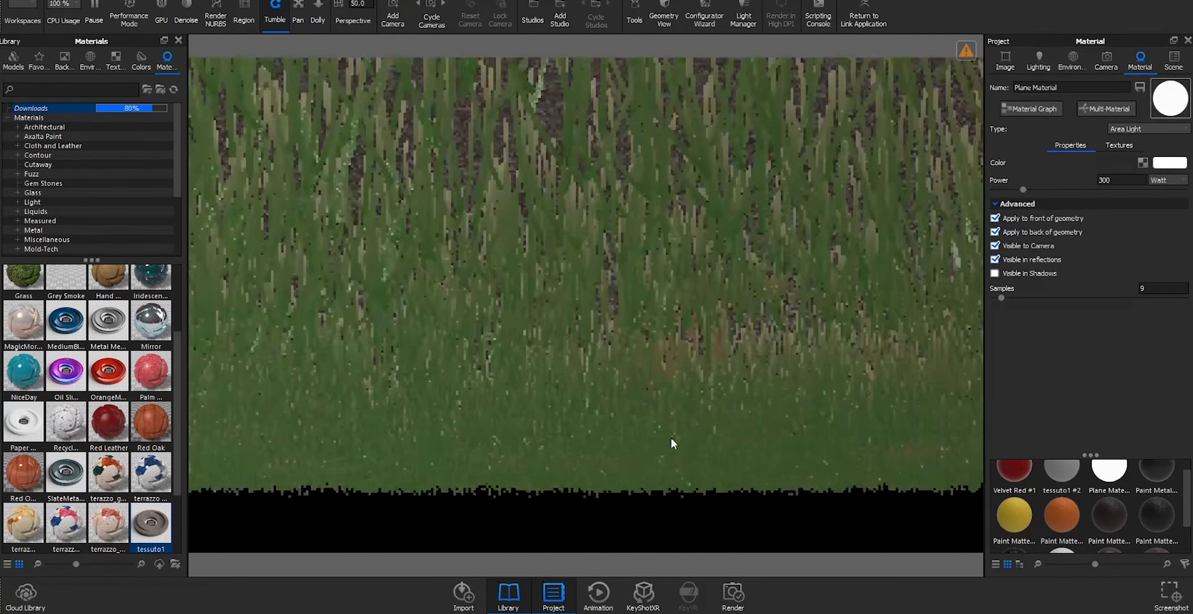
Set the magnitude of the noise diffuse texture in the backdrop's Lawn Grass Patchy Fuzz material to 0.221.
drag(672, 437, 681, 445)
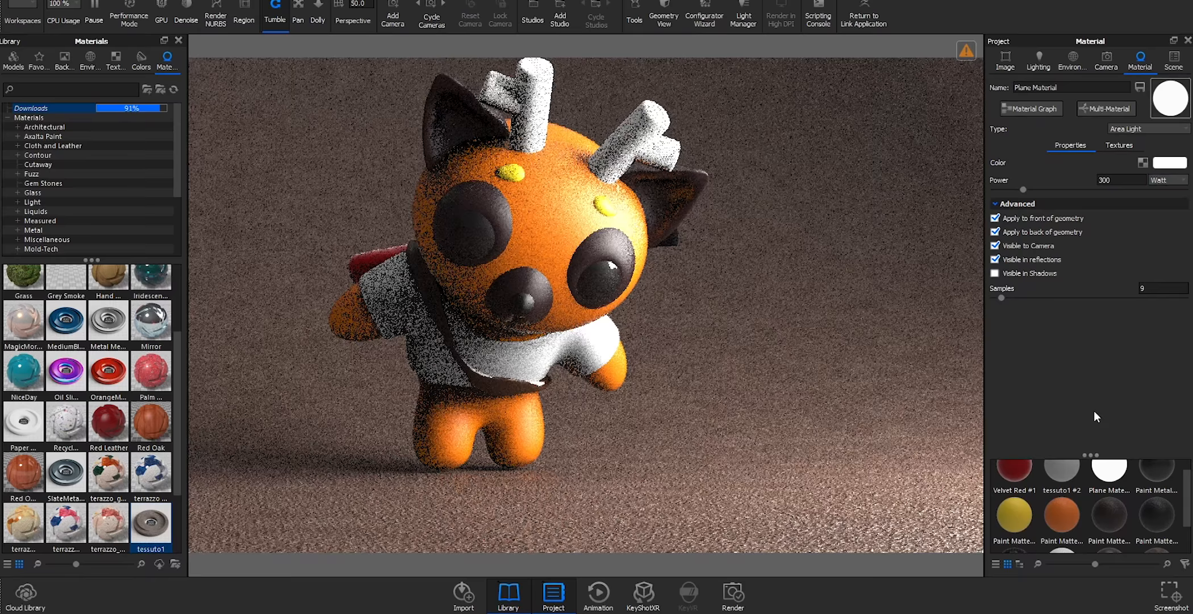
click(1140, 87)
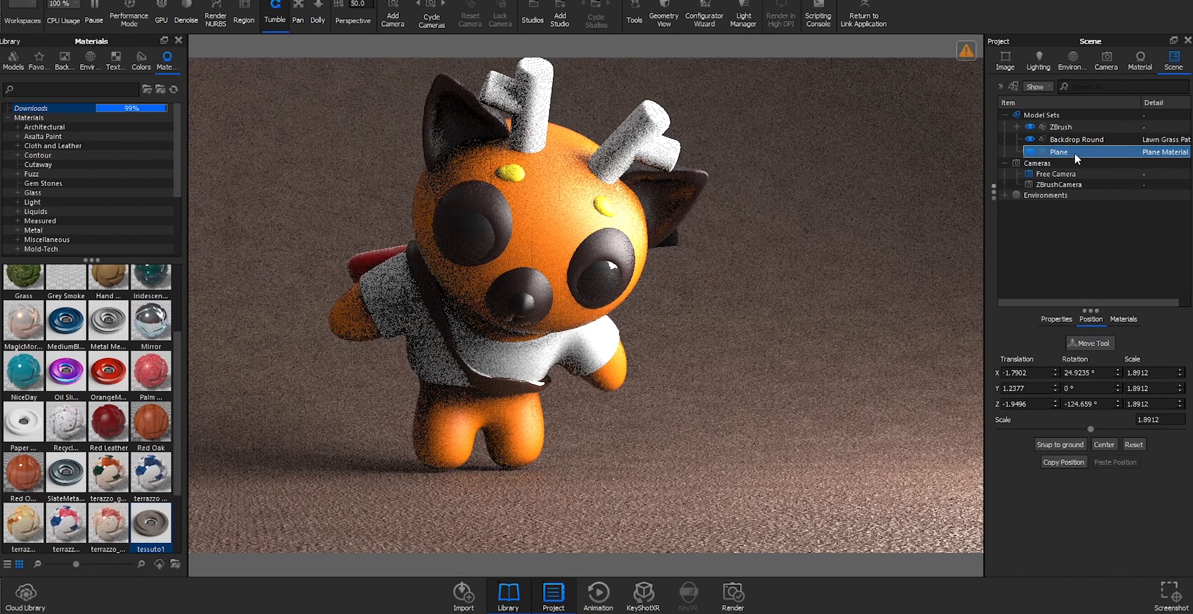
double_click(1075, 138)
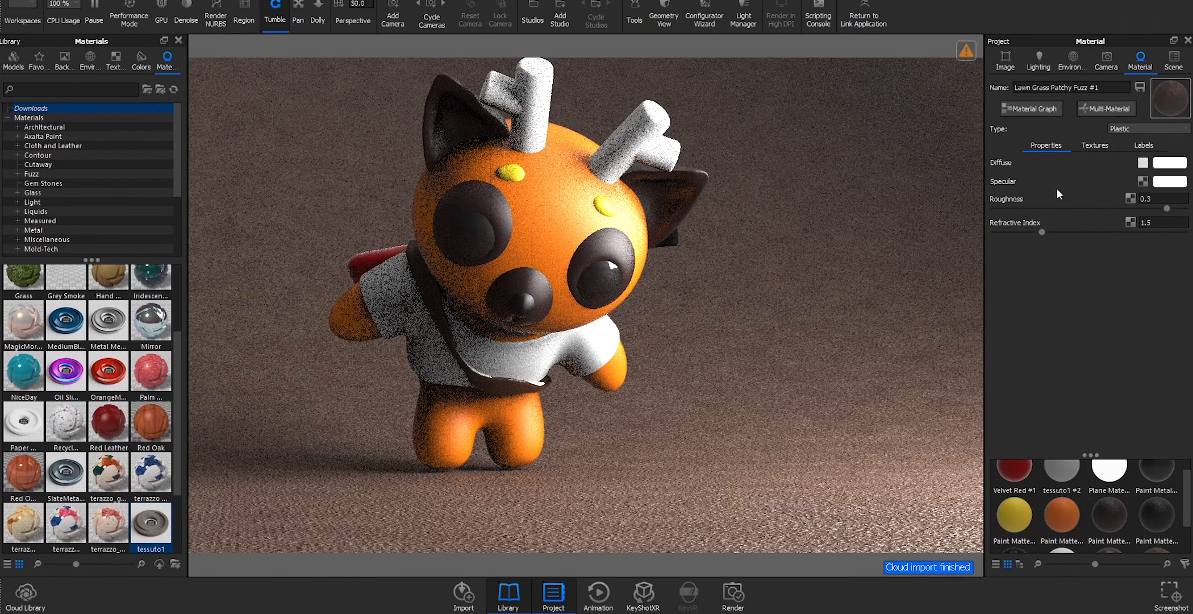
click(1095, 145)
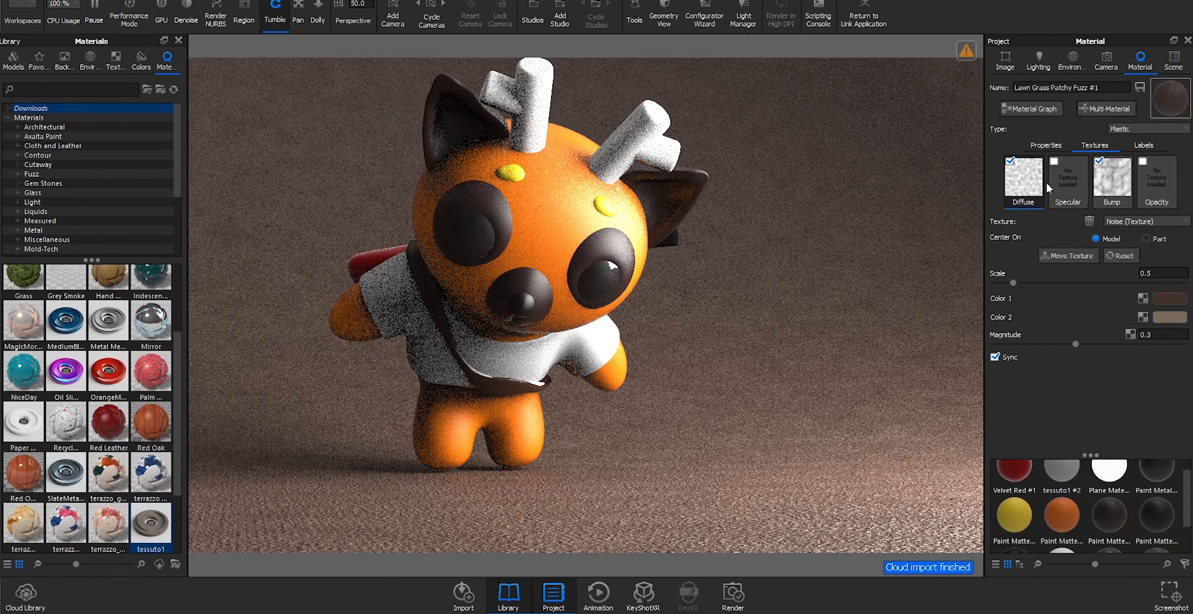
mouse_move(1075, 343)
mouse_down()
mouse_move(1019, 347)
mouse_move(1055, 347)
mouse_up()
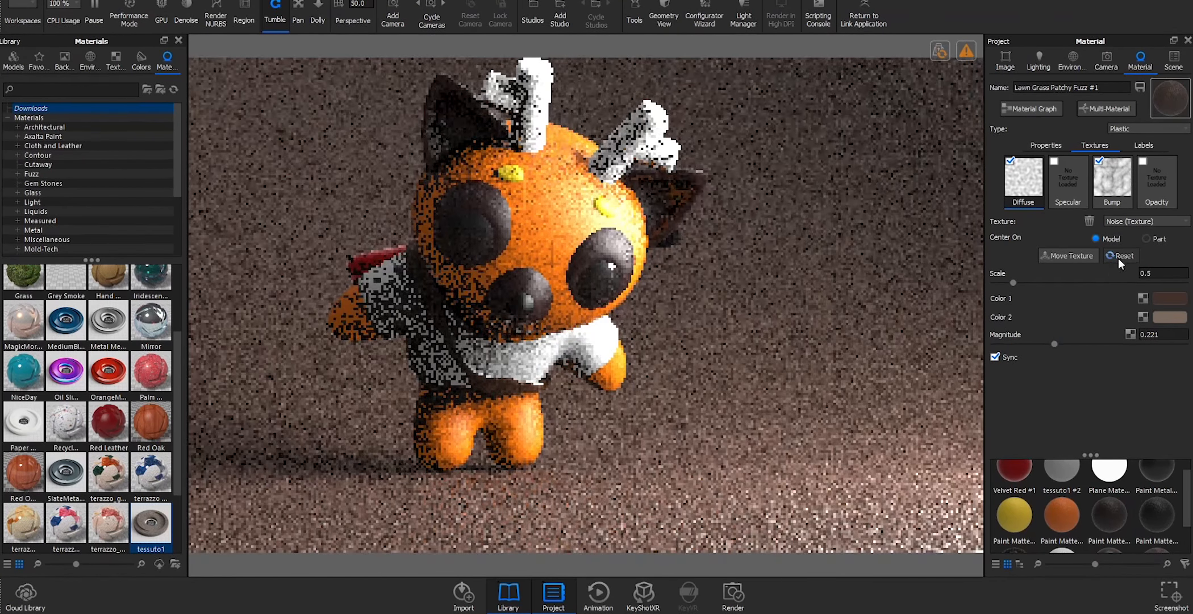
Try centering the backdrop's diffuse noise texture on the part, return it to the model and reset its placement.
click(1147, 240)
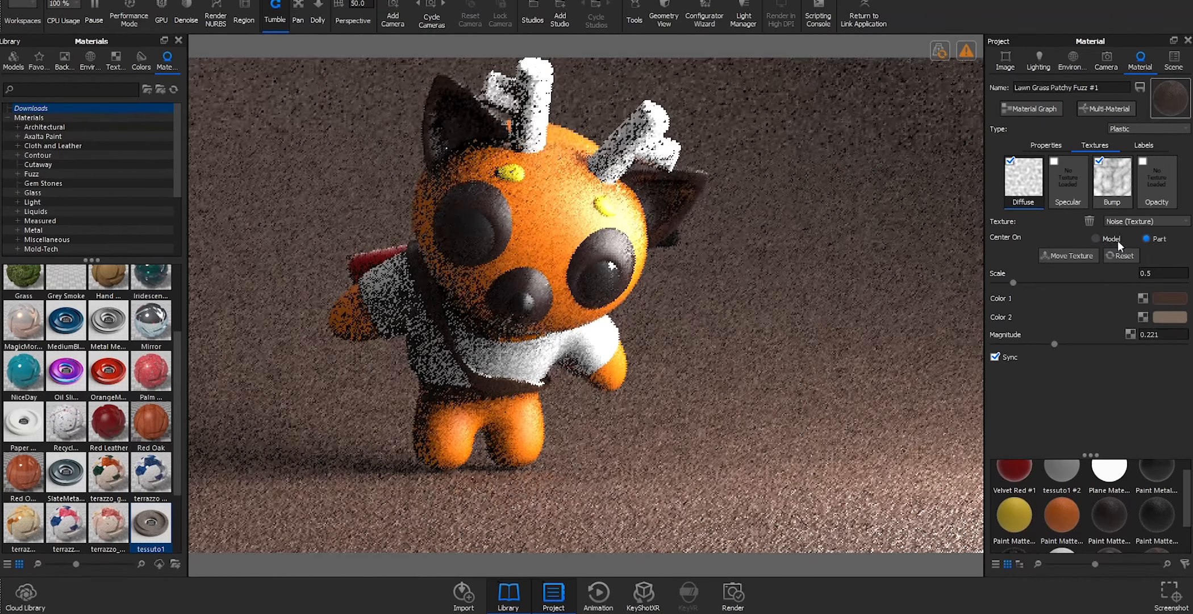
click(1099, 238)
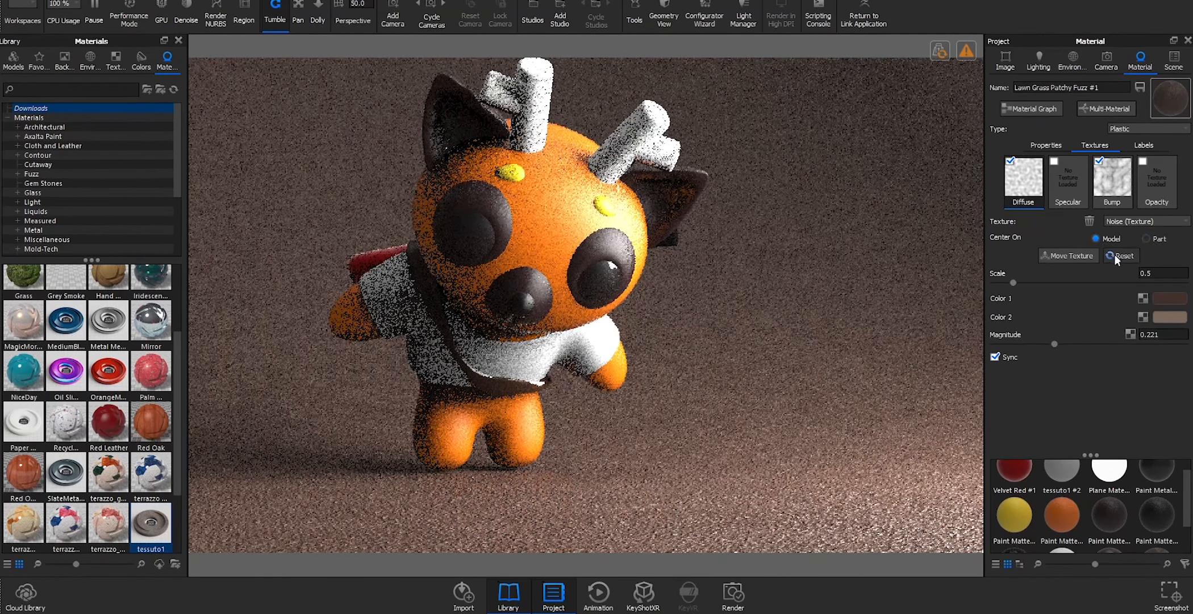
click(1118, 256)
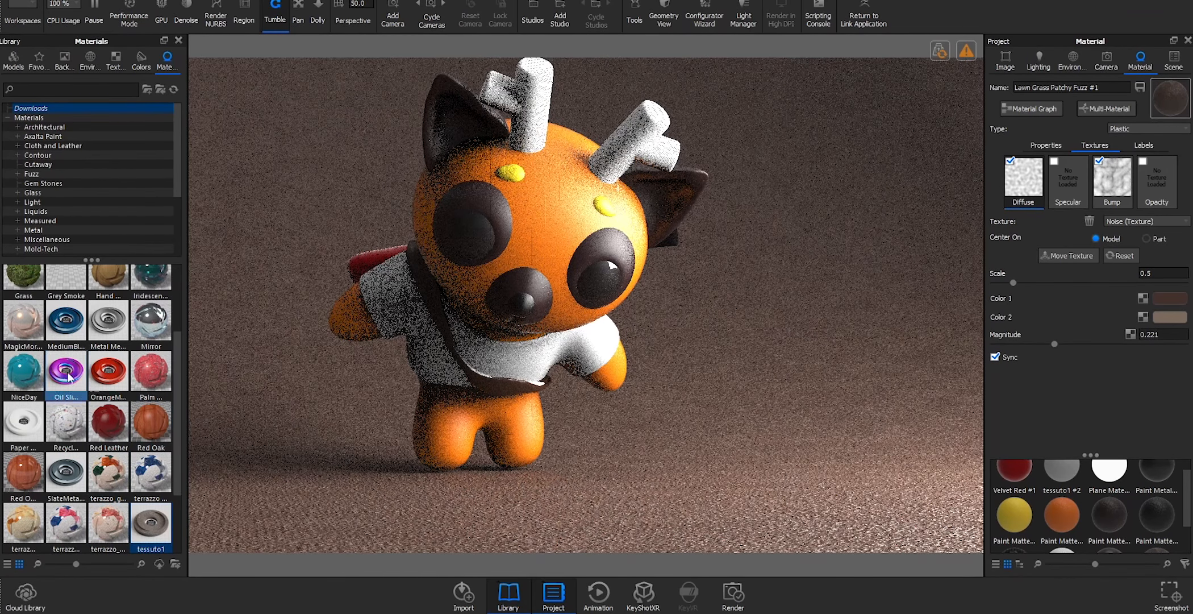
Try the downloaded Grass material and then the downloaded Red Leather material on the round backdrop.
scroll(71, 377, up, 3)
drag(24, 392, 572, 415)
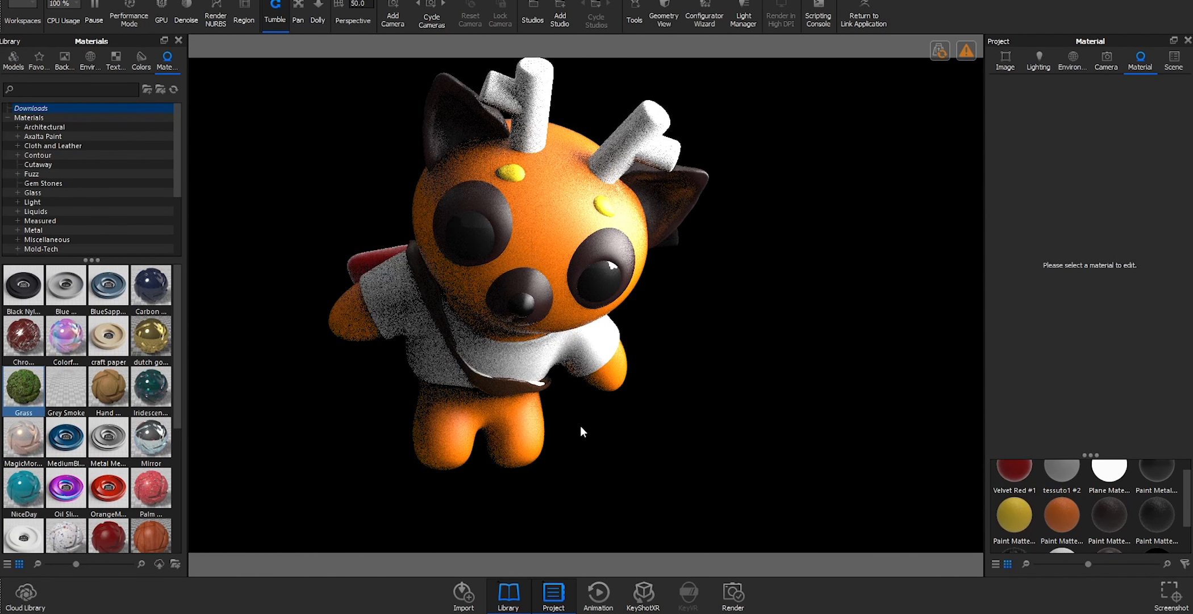
scroll(580, 426, up, 3)
scroll(589, 423, down, 3)
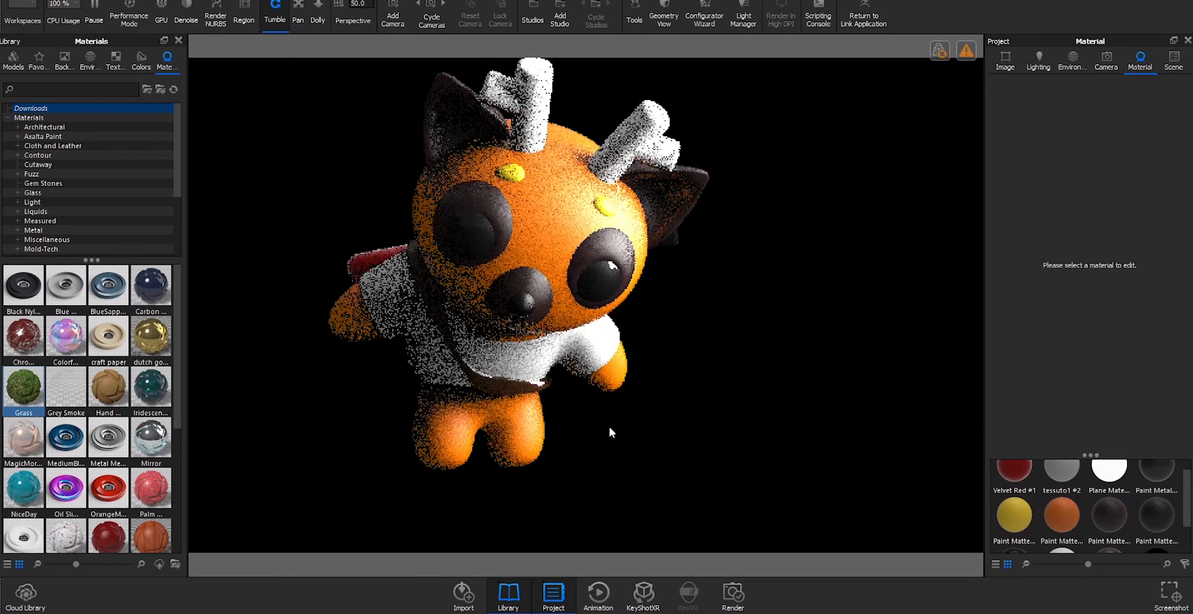
scroll(608, 426, down, 2)
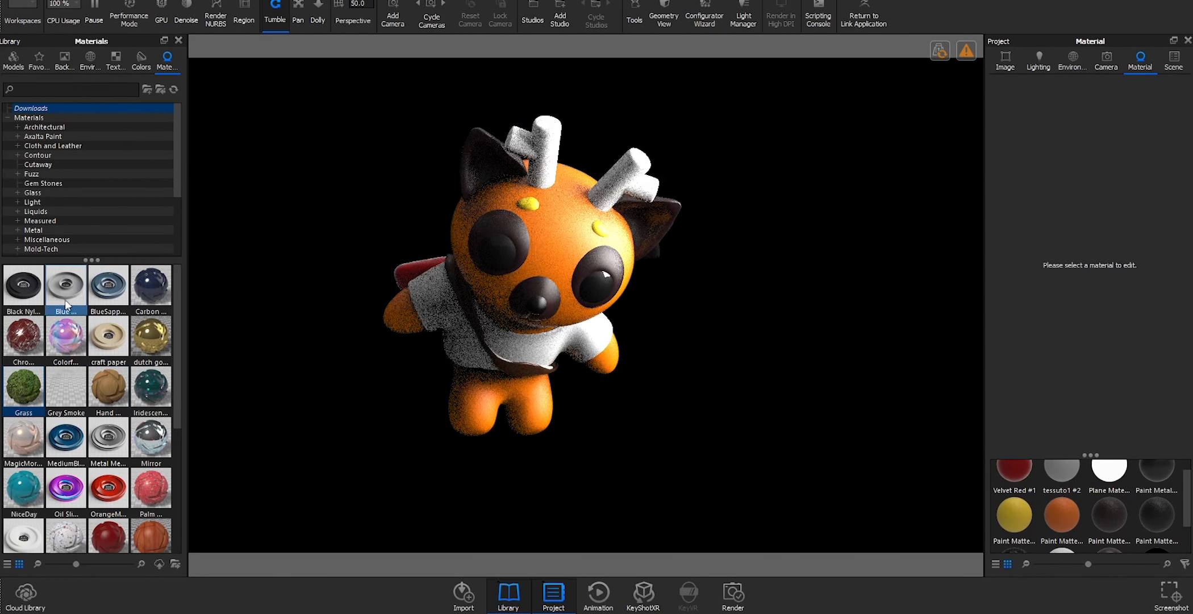
scroll(135, 496, down, 4)
drag(109, 320, 301, 434)
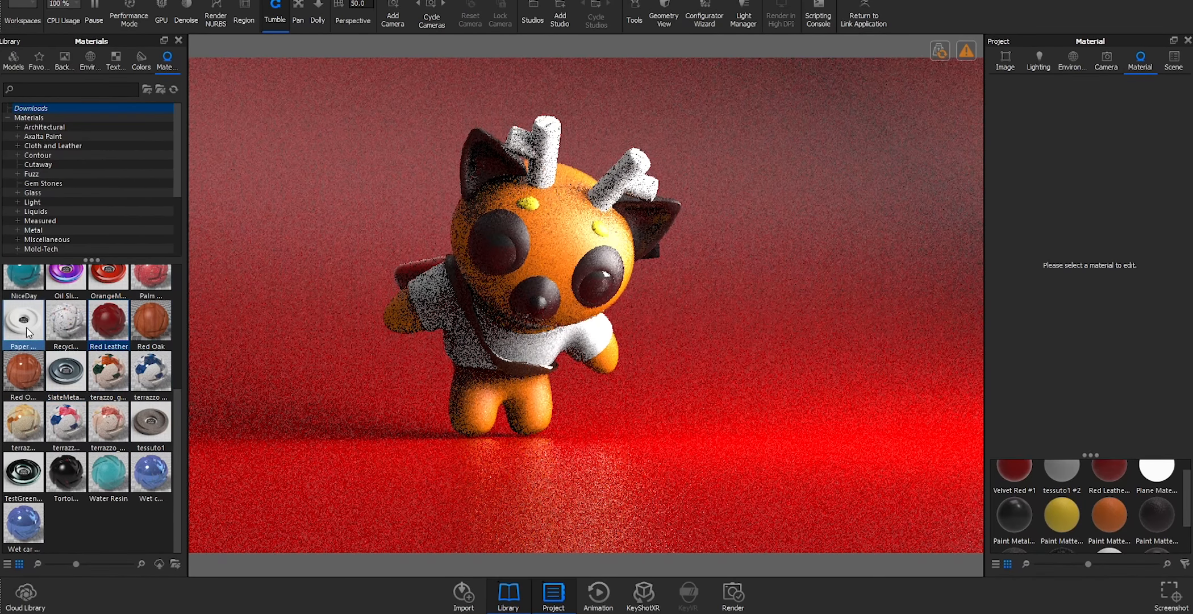
Apply the downloaded Paper - Medium Tooth White material to the character's shirt and look through its texture and label settings.
drag(28, 333, 458, 336)
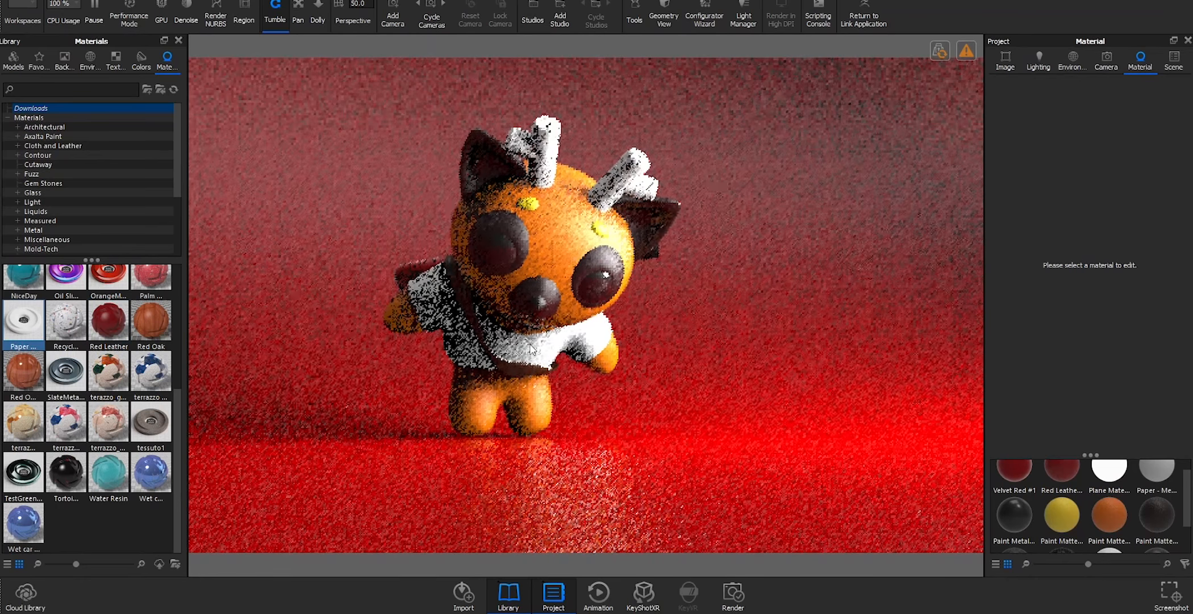
double_click(530, 348)
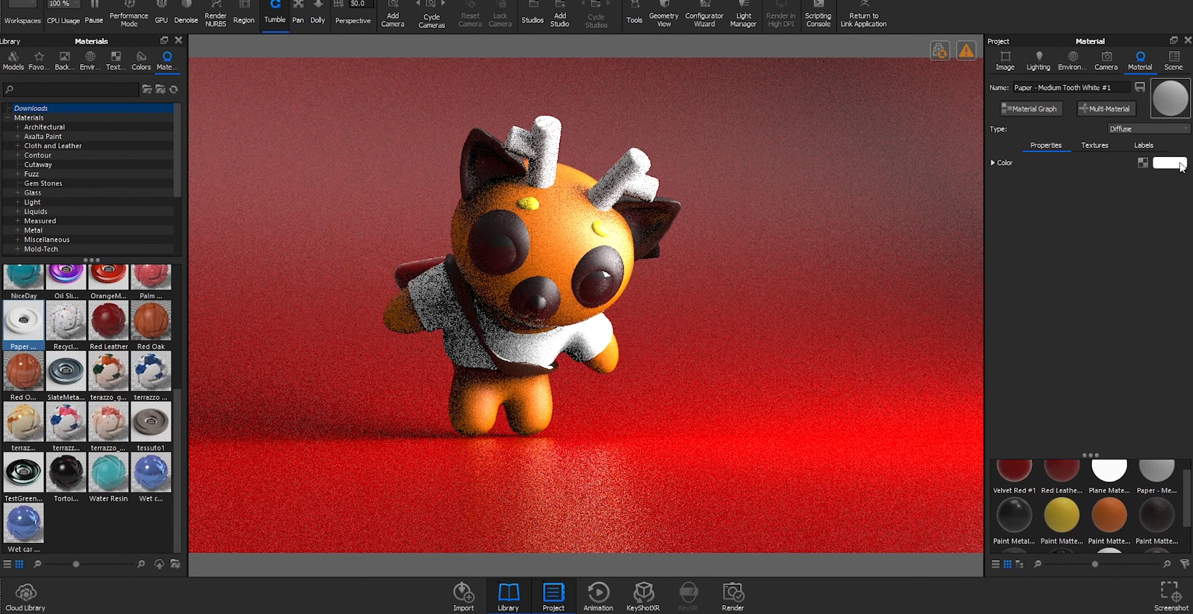
click(1096, 146)
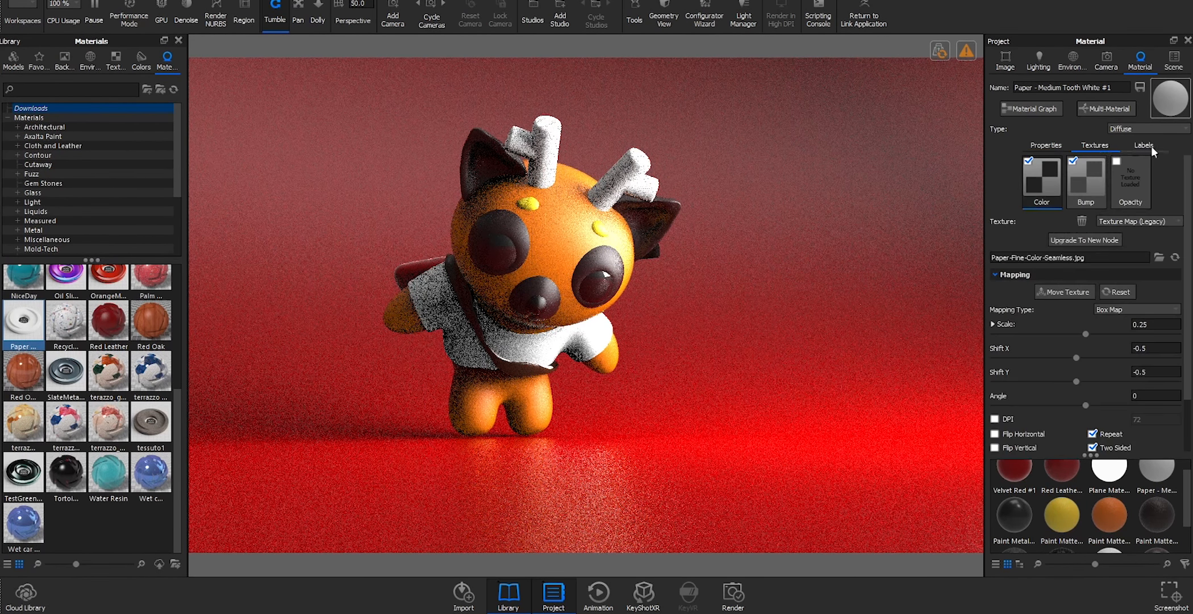
scroll(1113, 232, down, 3)
scroll(1119, 215, up, 3)
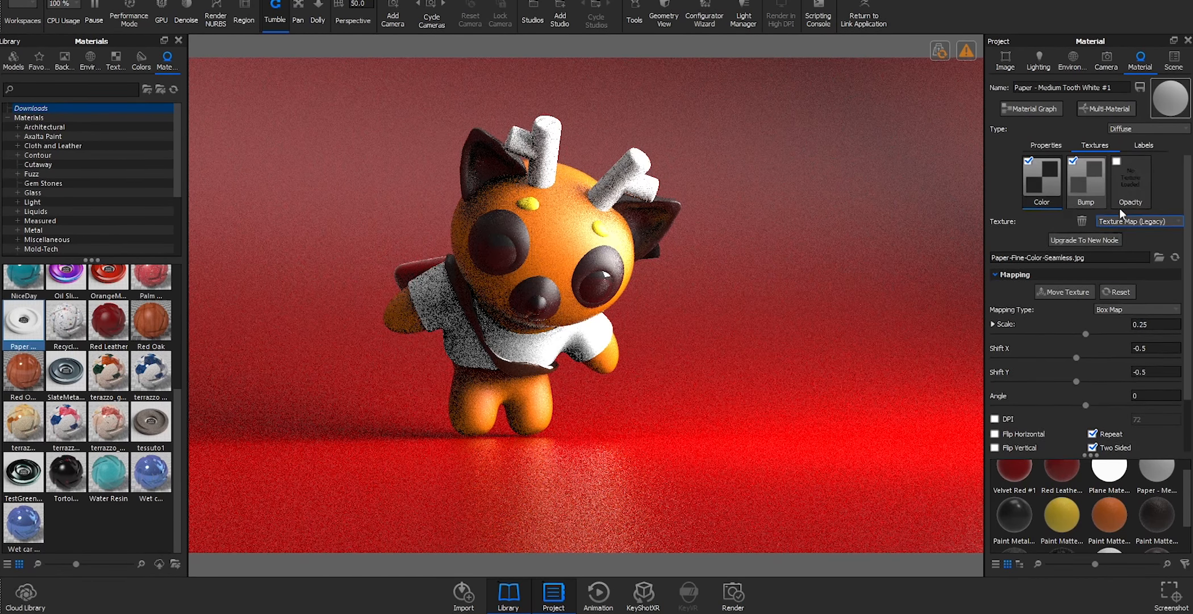
click(1139, 145)
click(1074, 145)
click(1051, 146)
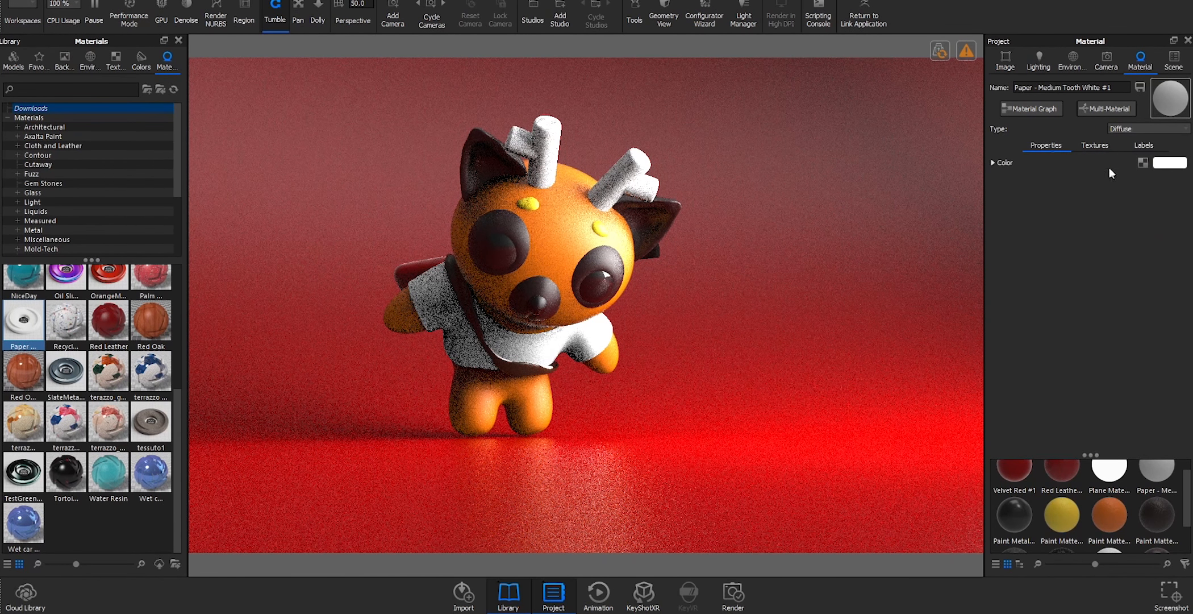
Set the blend color of the shirt's paper material to dark green.
click(993, 163)
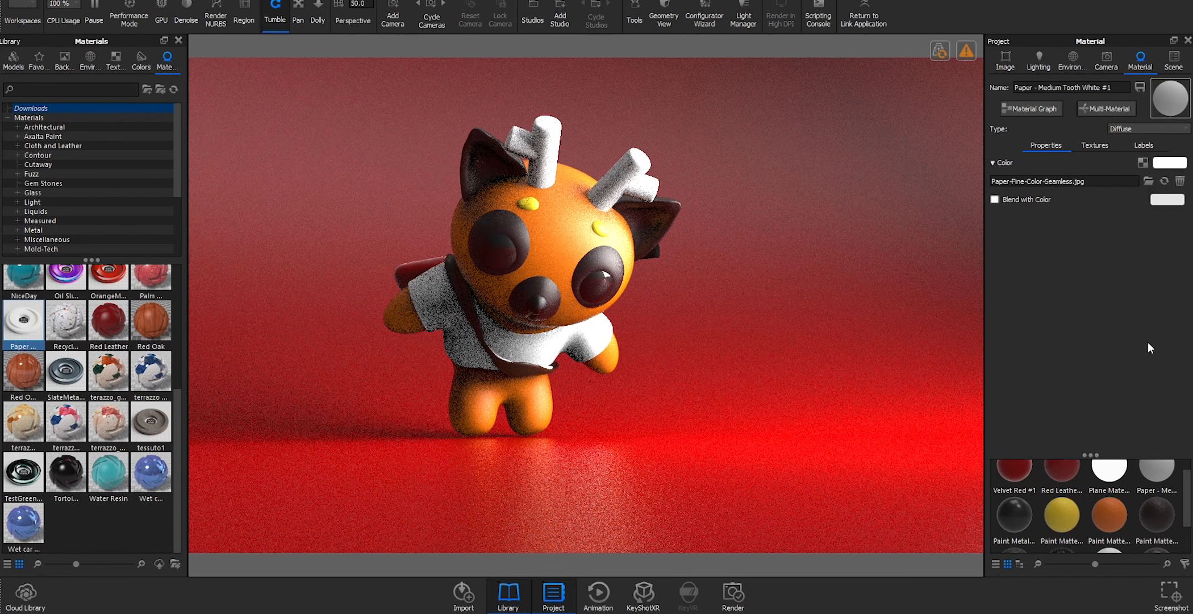
click(1104, 332)
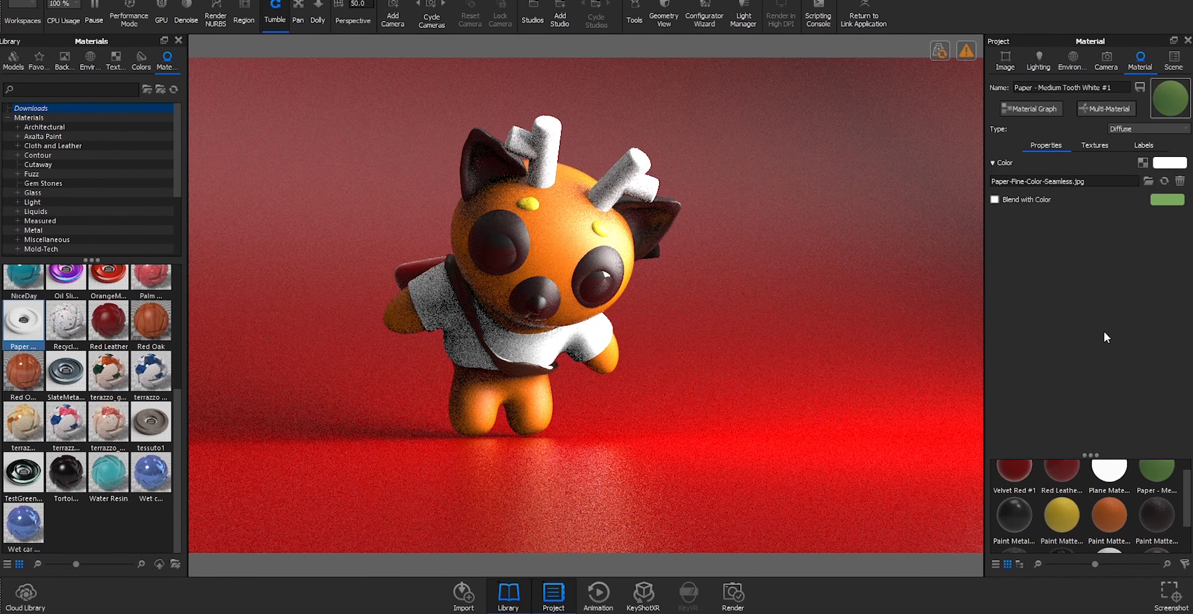
click(1115, 346)
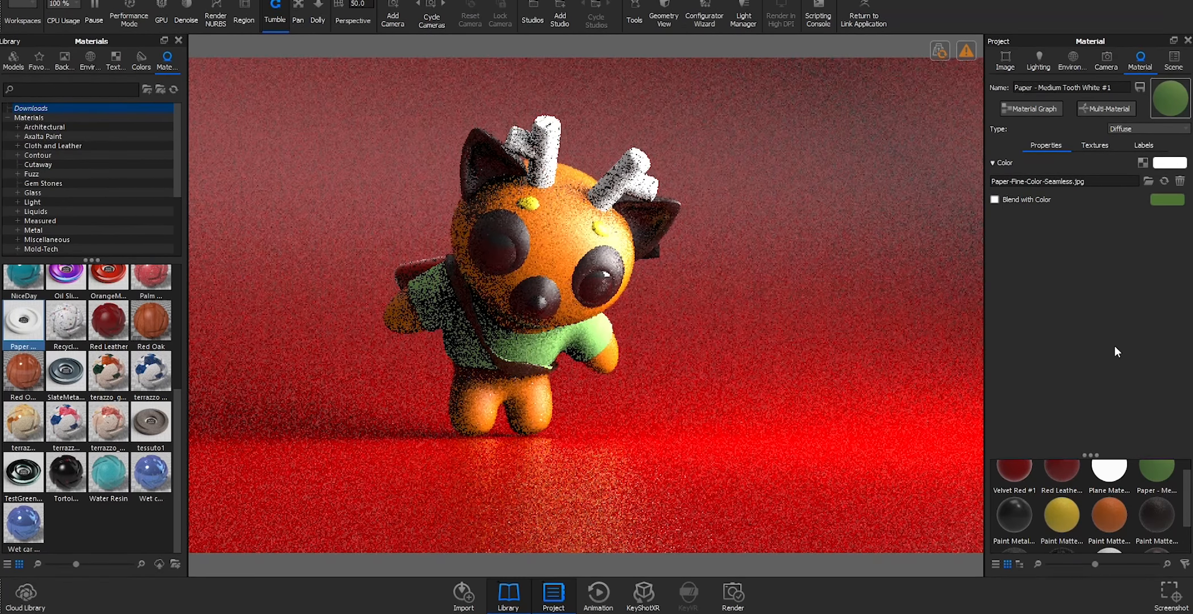
click(1117, 354)
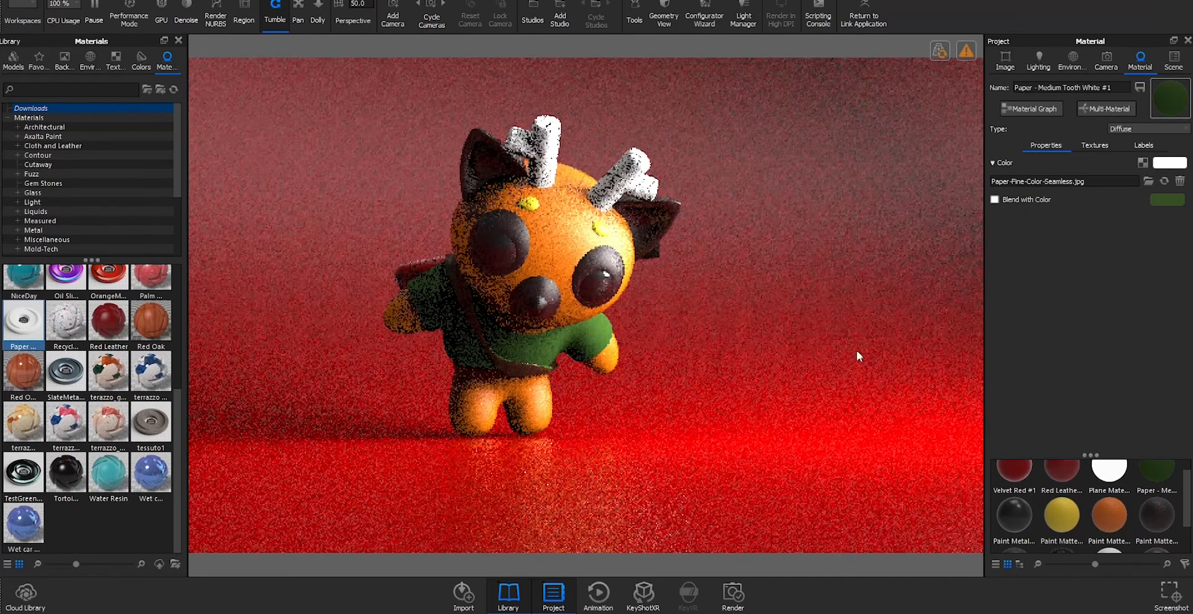
Try the downloaded Chrome Rough material on the round backdrop and open it for editing.
drag(793, 354, 834, 357)
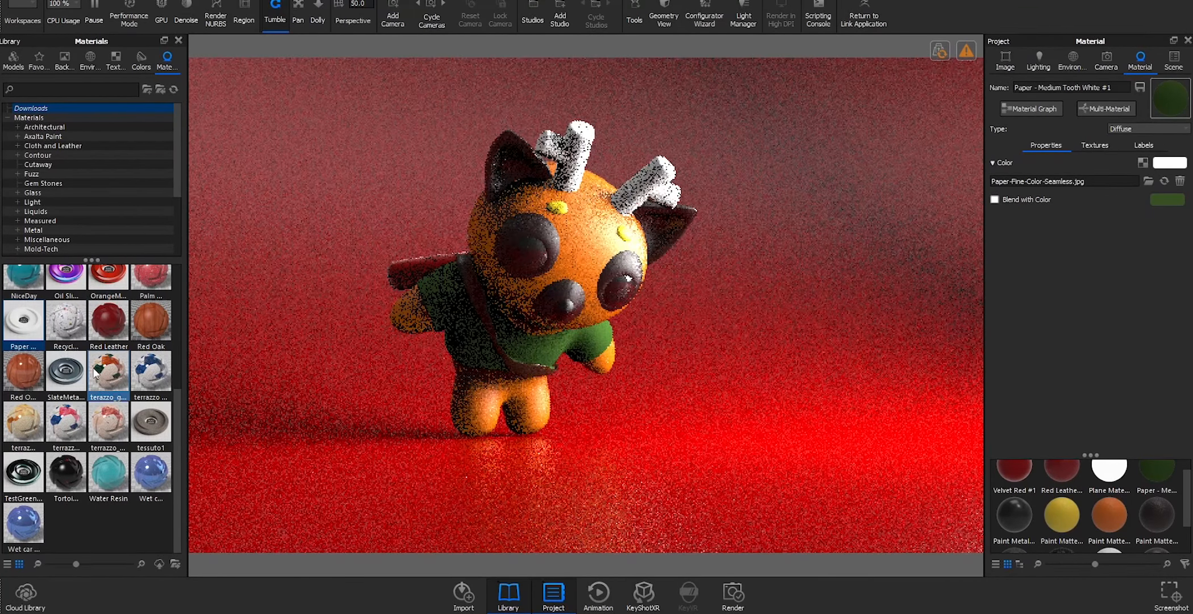
scroll(69, 361, up, 4)
drag(23, 337, 302, 383)
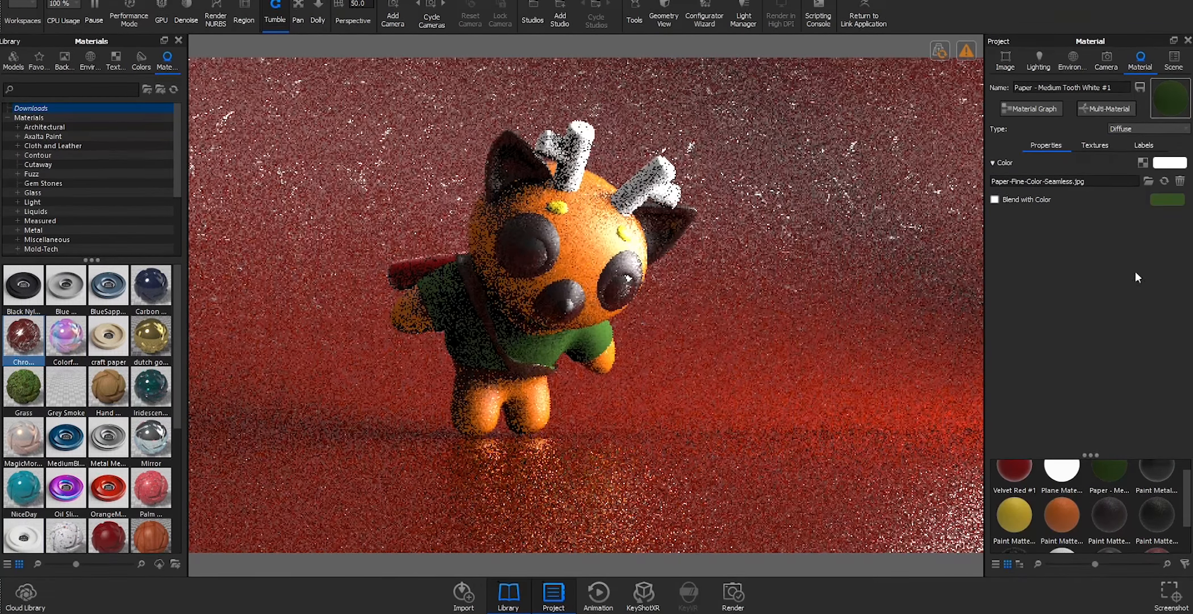
double_click(692, 458)
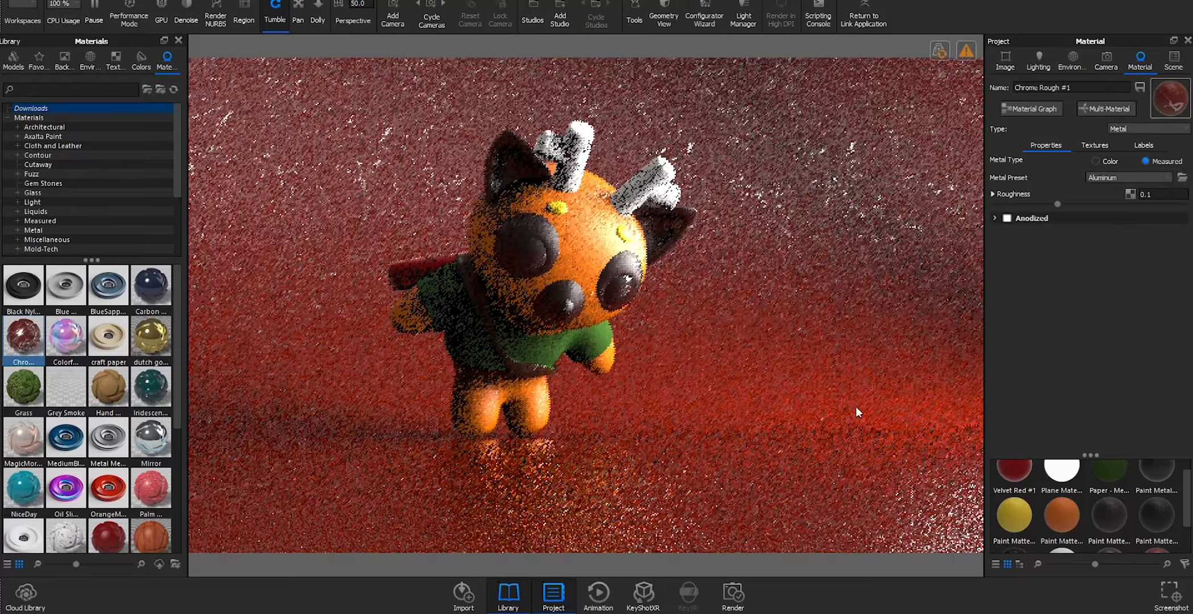
Enable the Color Gradient texture on the backdrop's Chrome Rough material and change its gradient color to a muted greyish pink.
click(1090, 146)
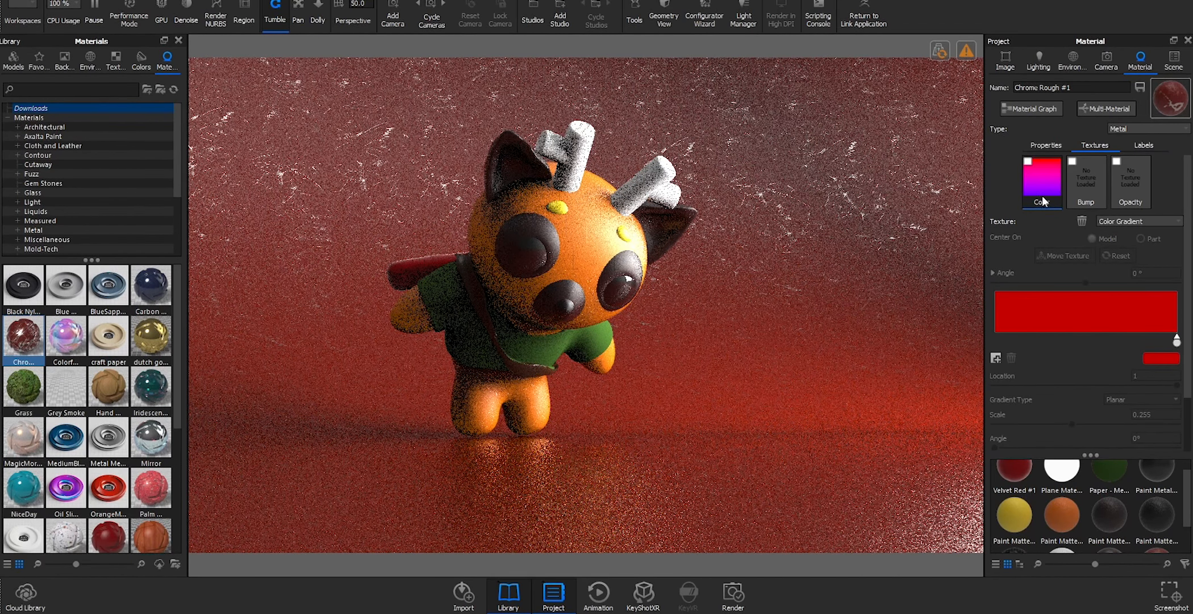
click(1028, 161)
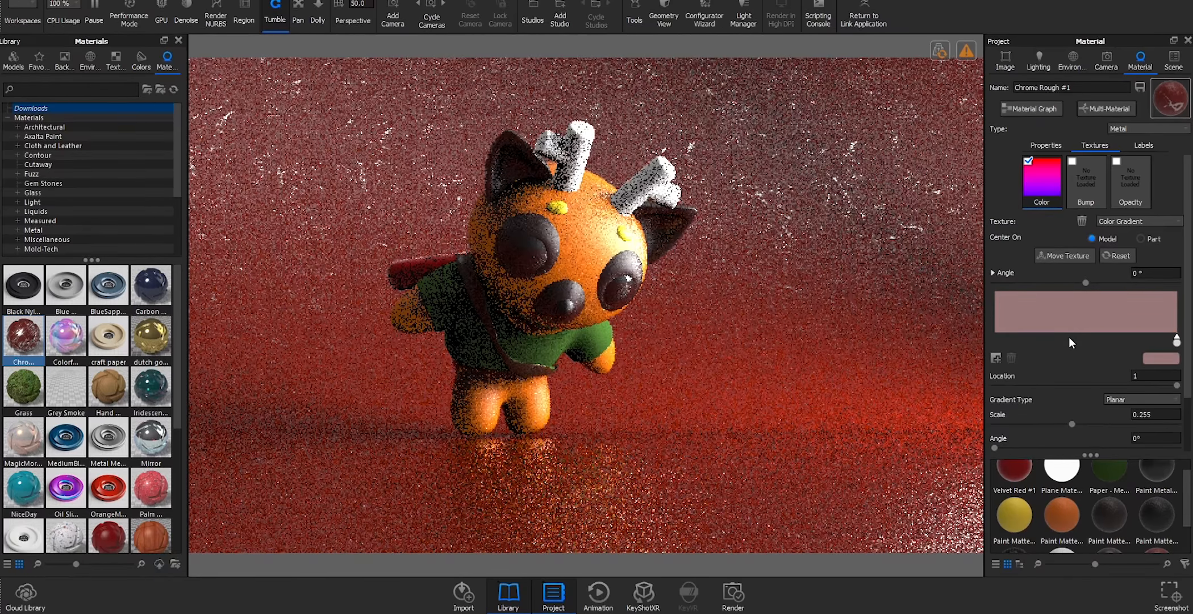
drag(1069, 336, 1063, 347)
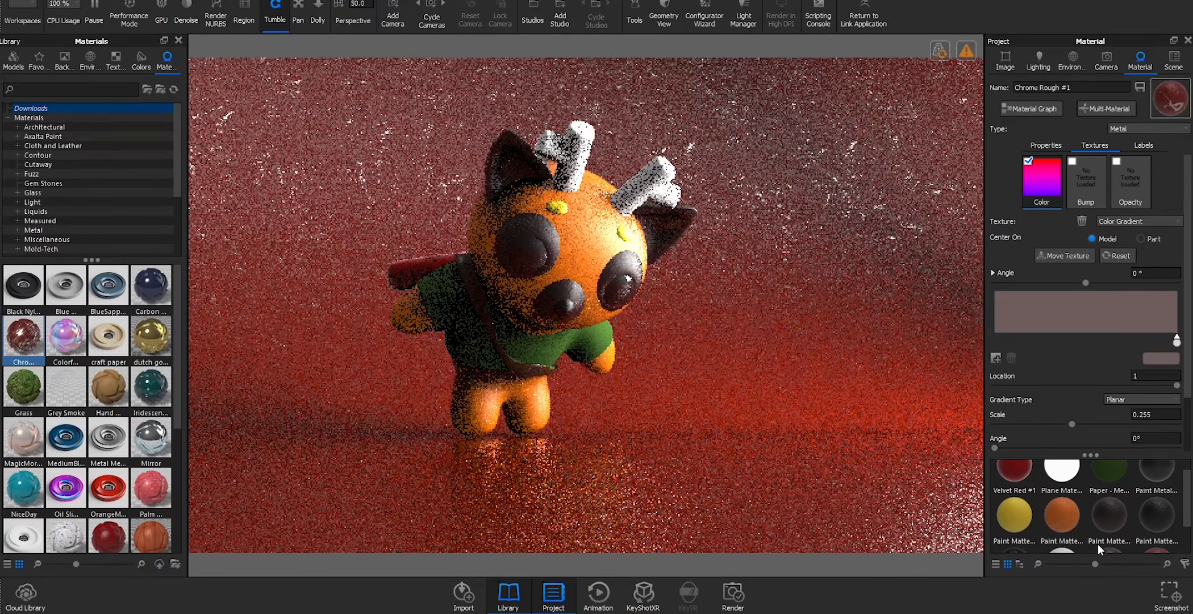
Turn on denoising and apply the Drywall material from the Architectural category to the round backdrop.
click(185, 9)
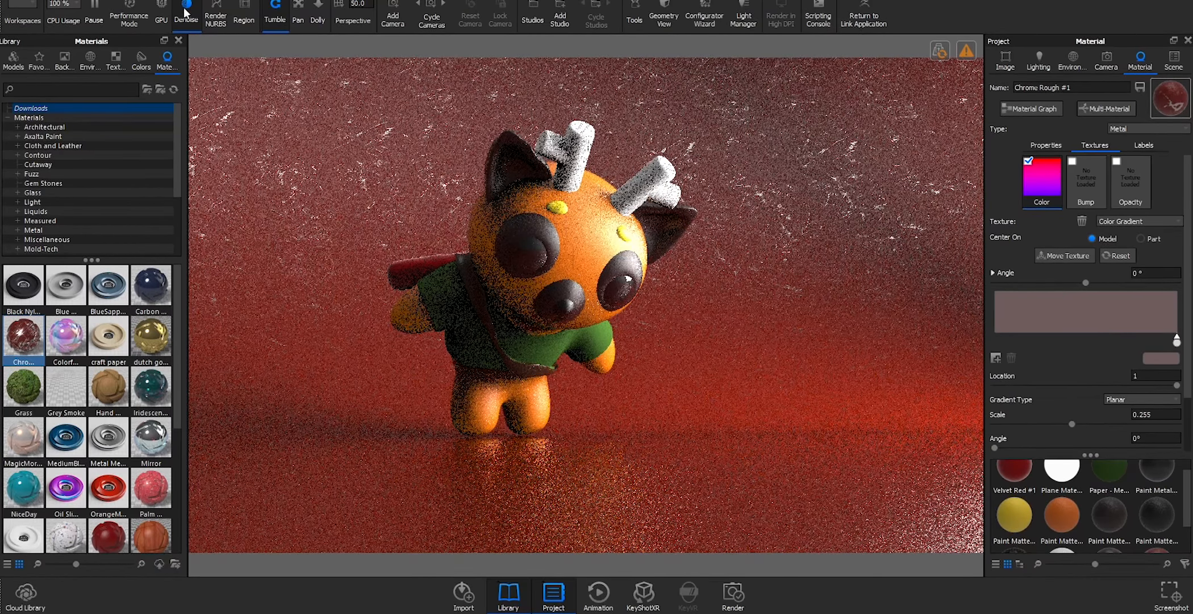
click(65, 137)
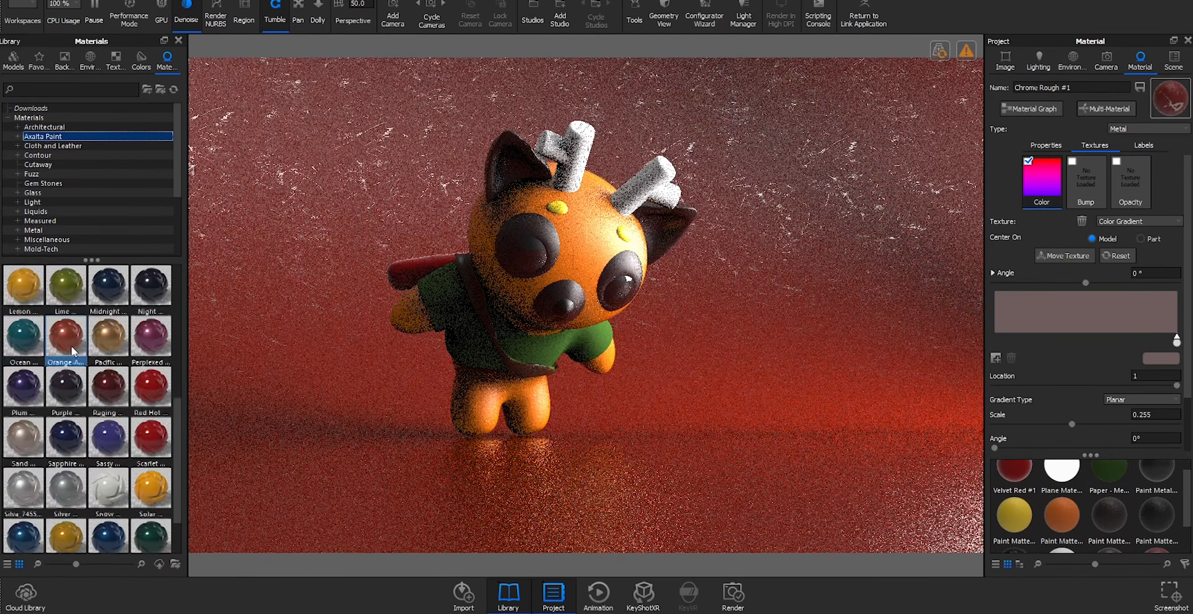
scroll(74, 350, down, 8)
click(80, 127)
drag(79, 333, 821, 306)
double_click(795, 286)
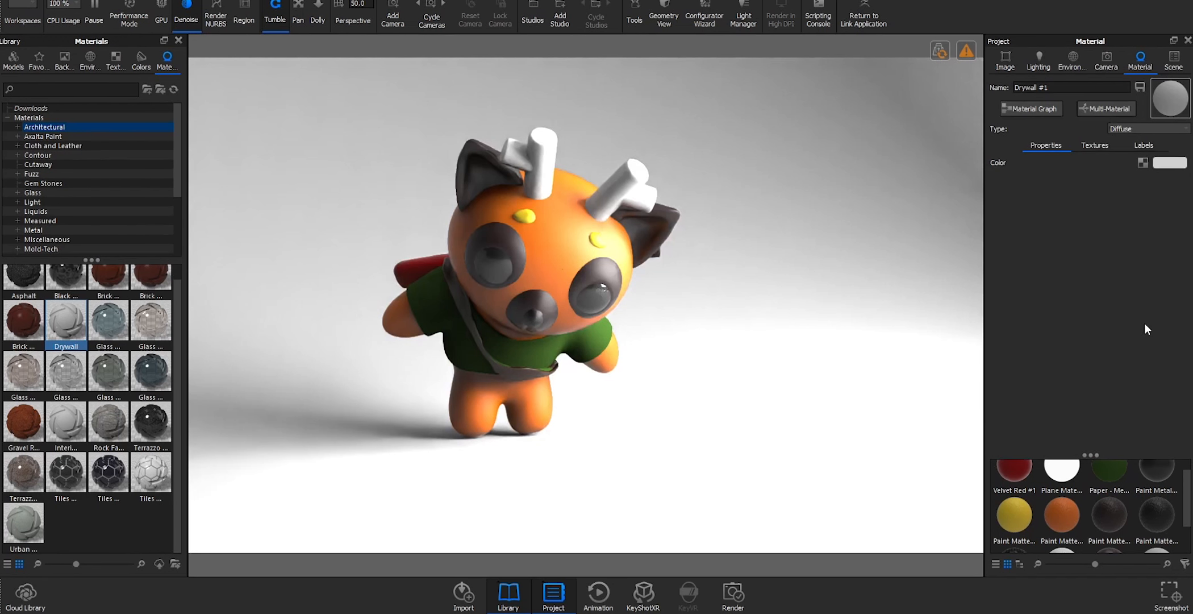
Set the color of the backdrop's Drywall material to a pale yellow-green.
click(1097, 330)
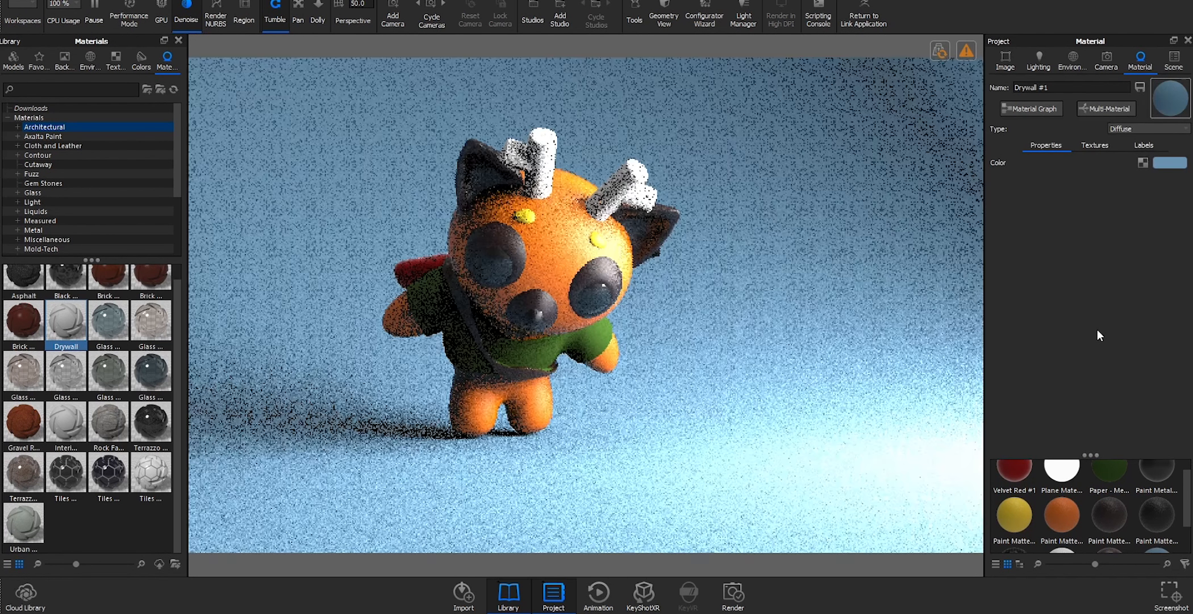
click(1144, 309)
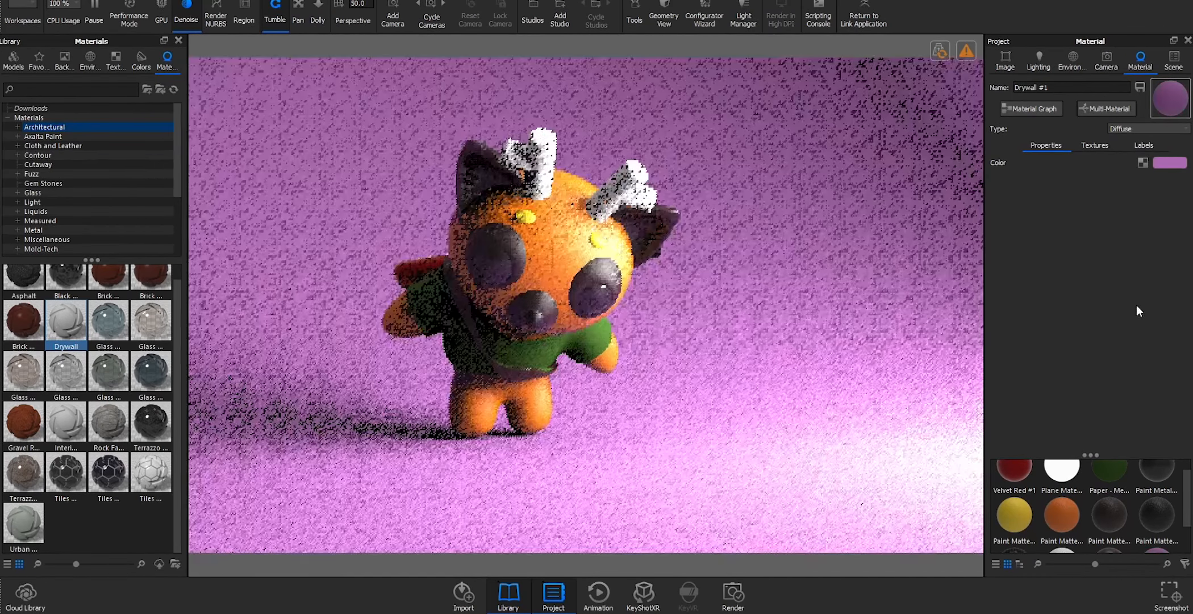
click(1143, 298)
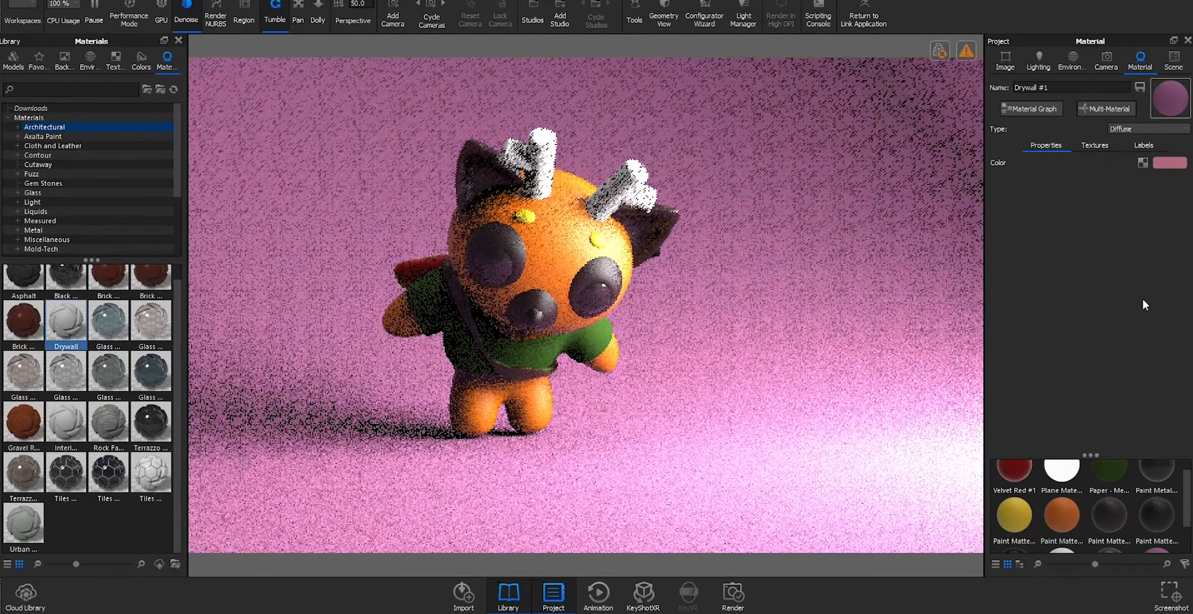
click(1141, 348)
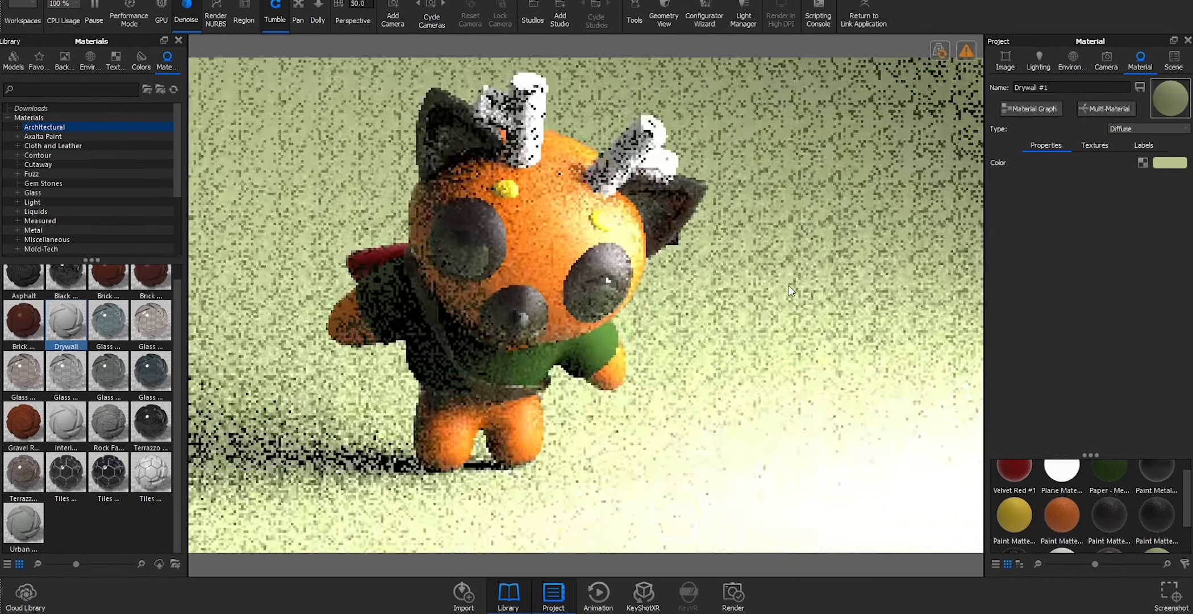
Set the power of the plane's area light to 100 Watt.
click(1178, 68)
double_click(1079, 151)
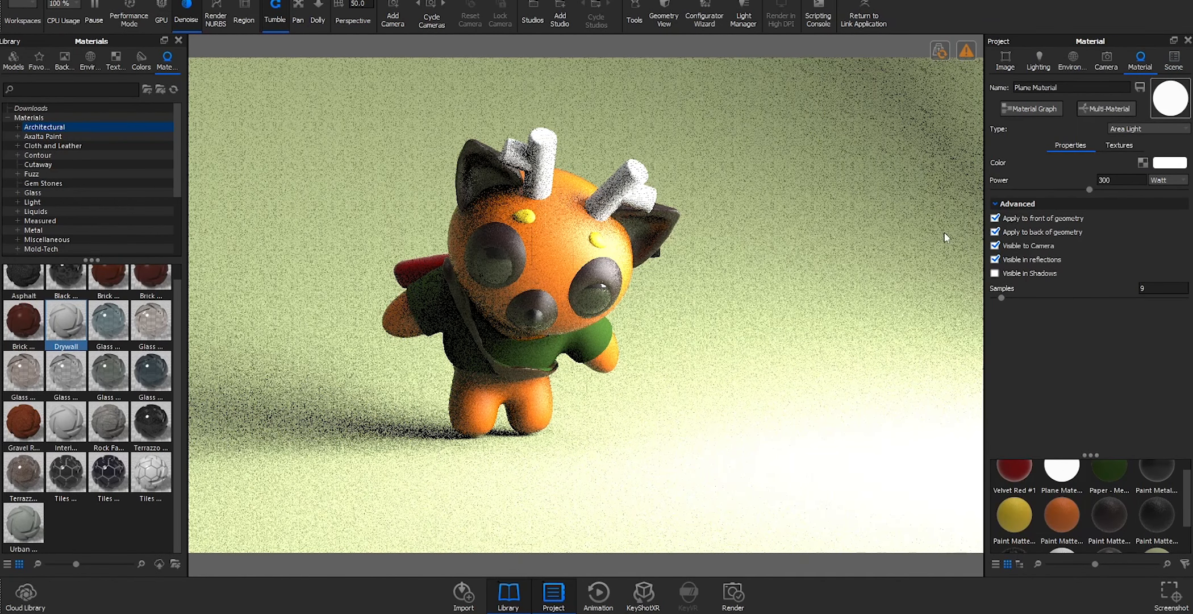
drag(1130, 180, 1051, 182)
text(100)
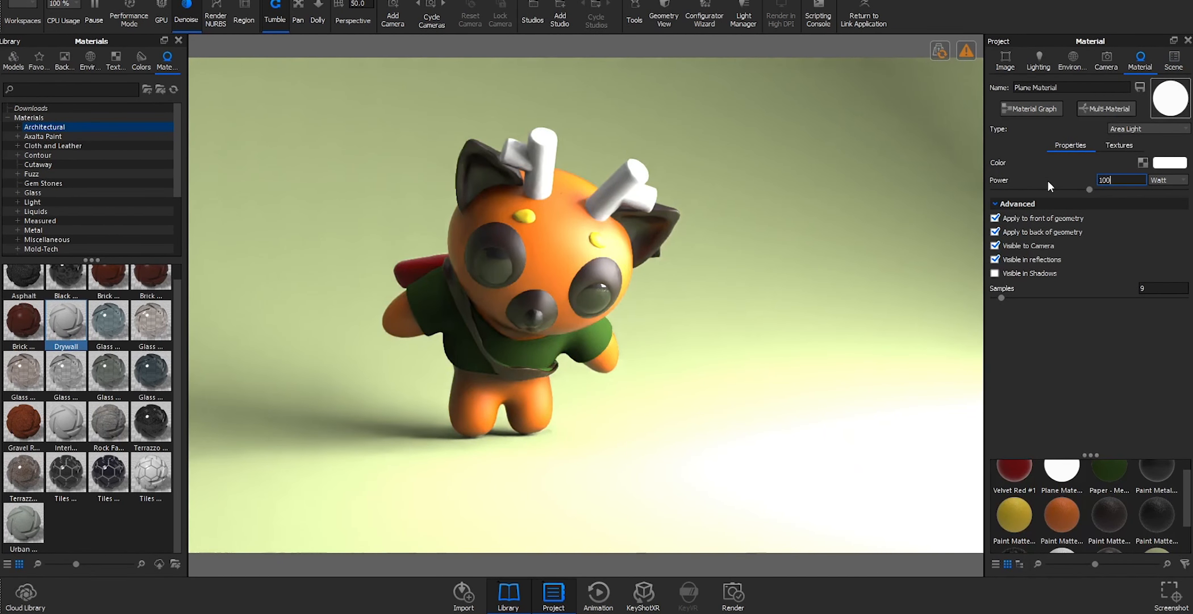
key(Return)
Move the area light plane farther from the character, to about X -2.42, Y 1.67, Z -2.30.
scroll(718, 288, down, 10)
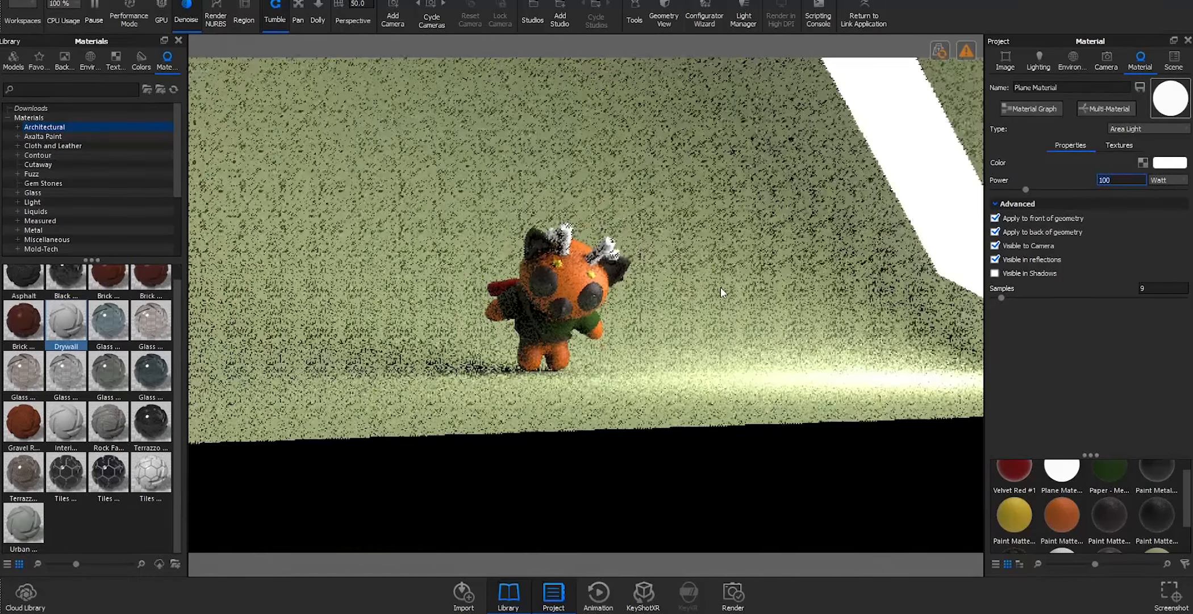
click(1174, 61)
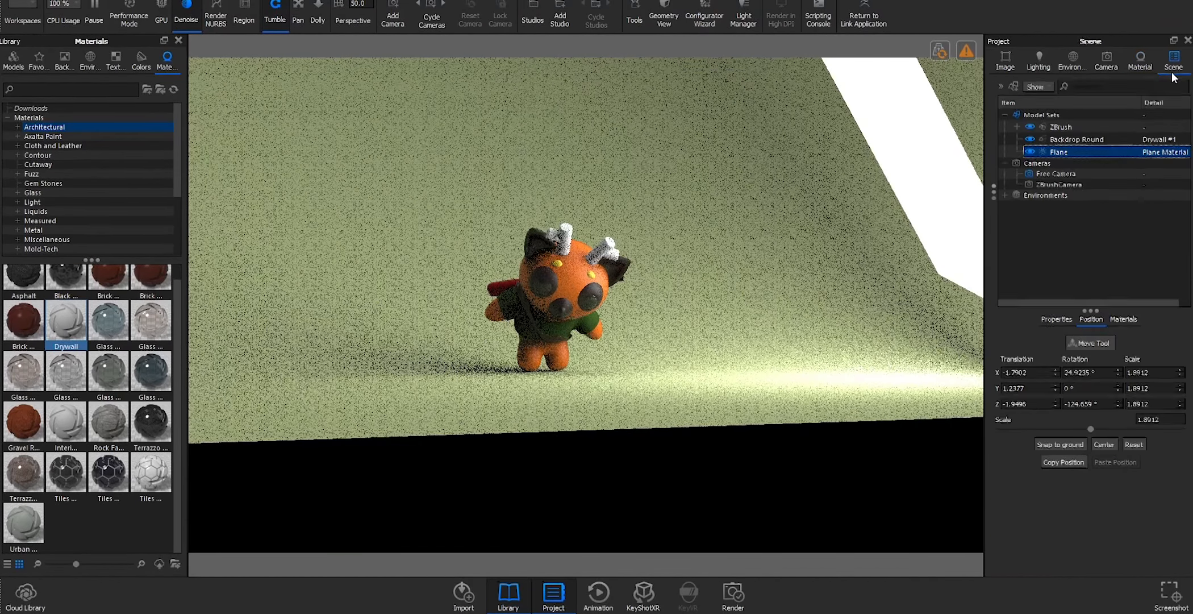
click(1068, 340)
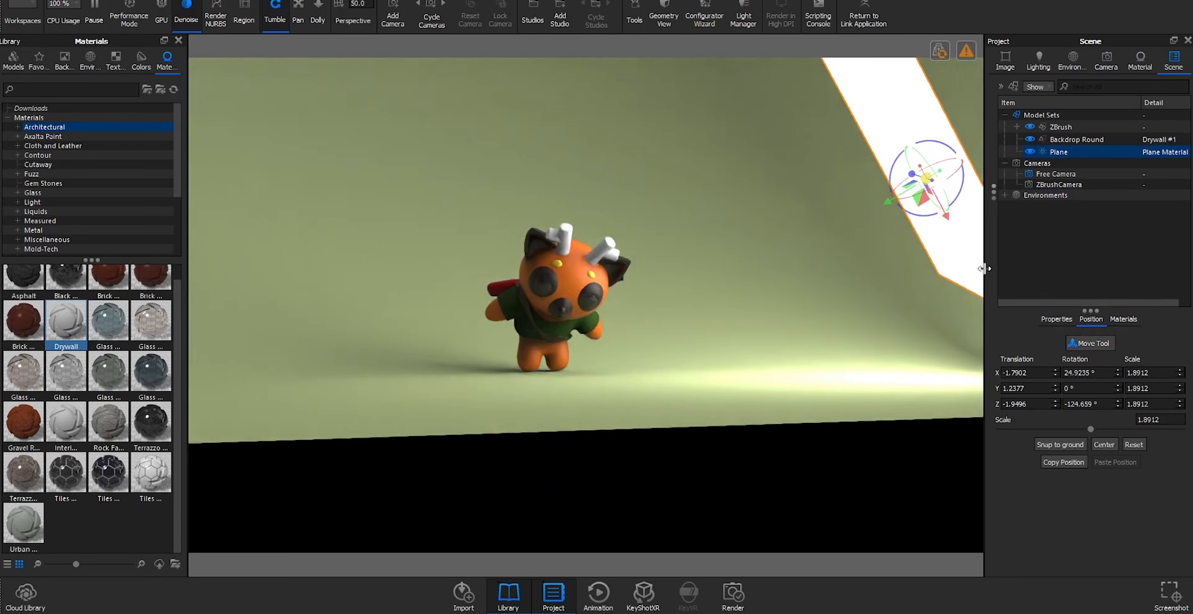
drag(889, 206, 1015, 146)
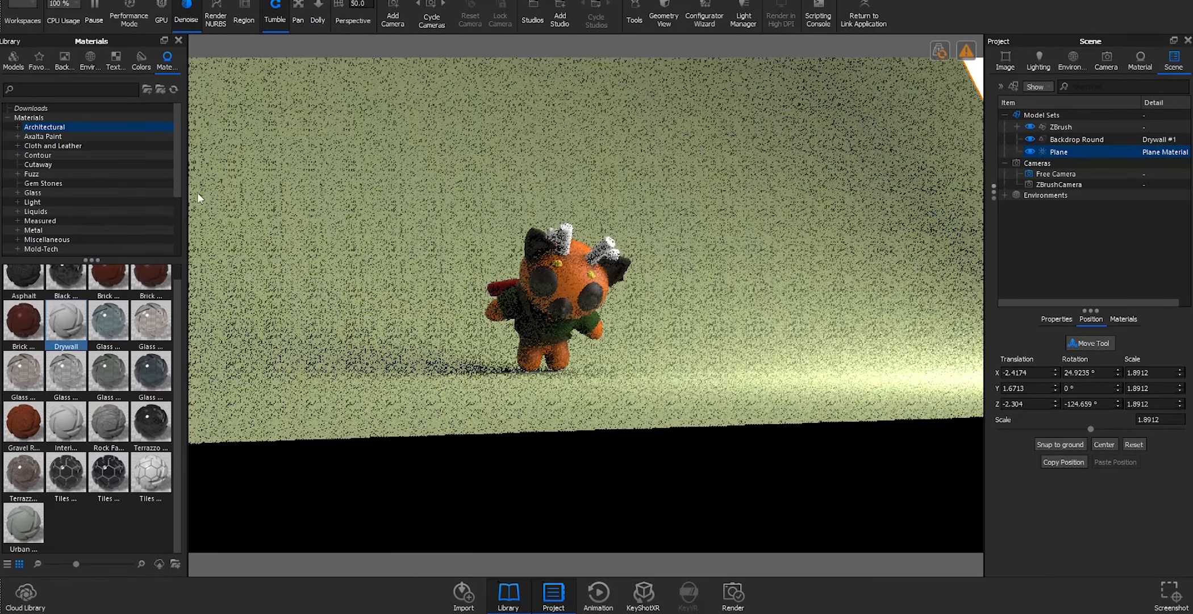
Add a second plane, rotate it about 50° around Z, and move it beside the character to about X 1.12, Y 0.17.
drag(458, 326, 536, 398)
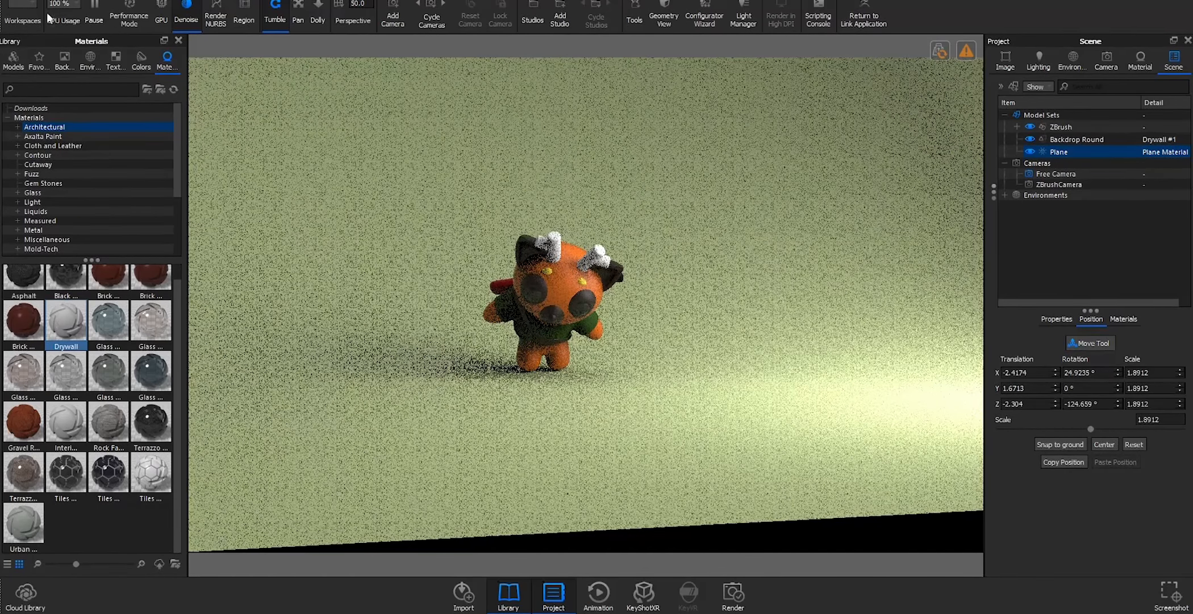
key(ctrl+z)
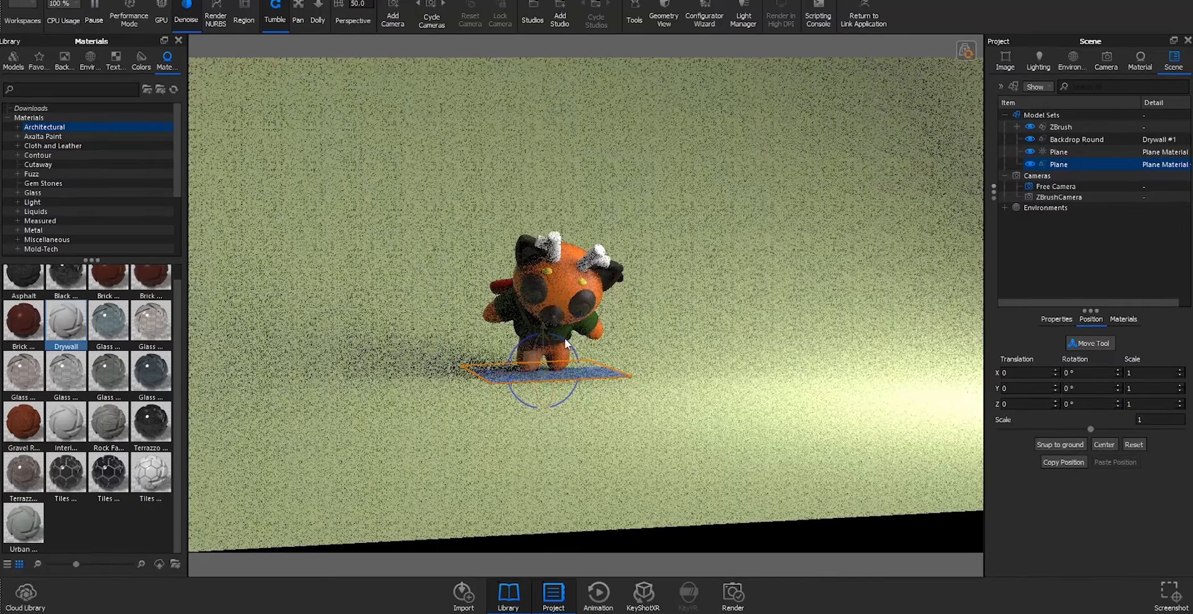
drag(567, 342, 637, 376)
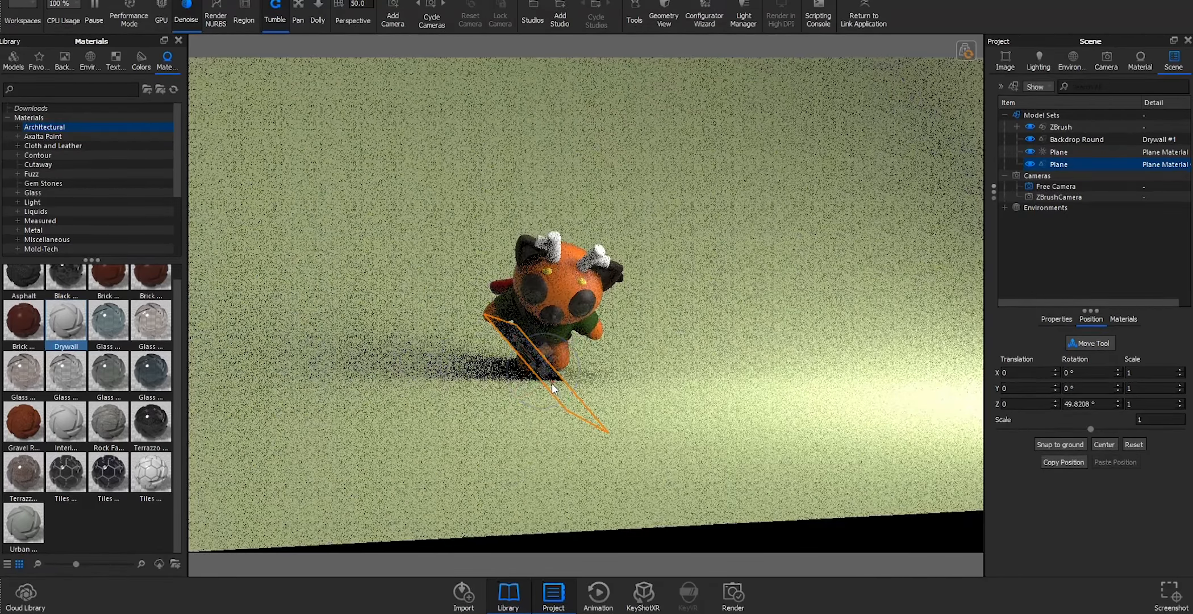
drag(515, 339, 385, 293)
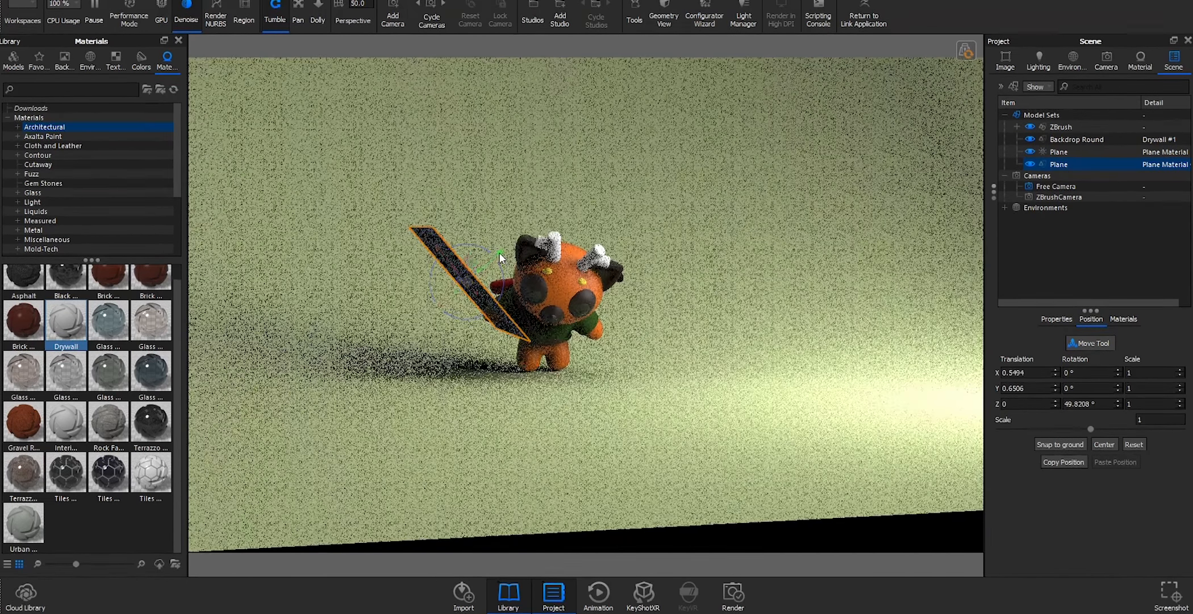
drag(399, 295, 367, 340)
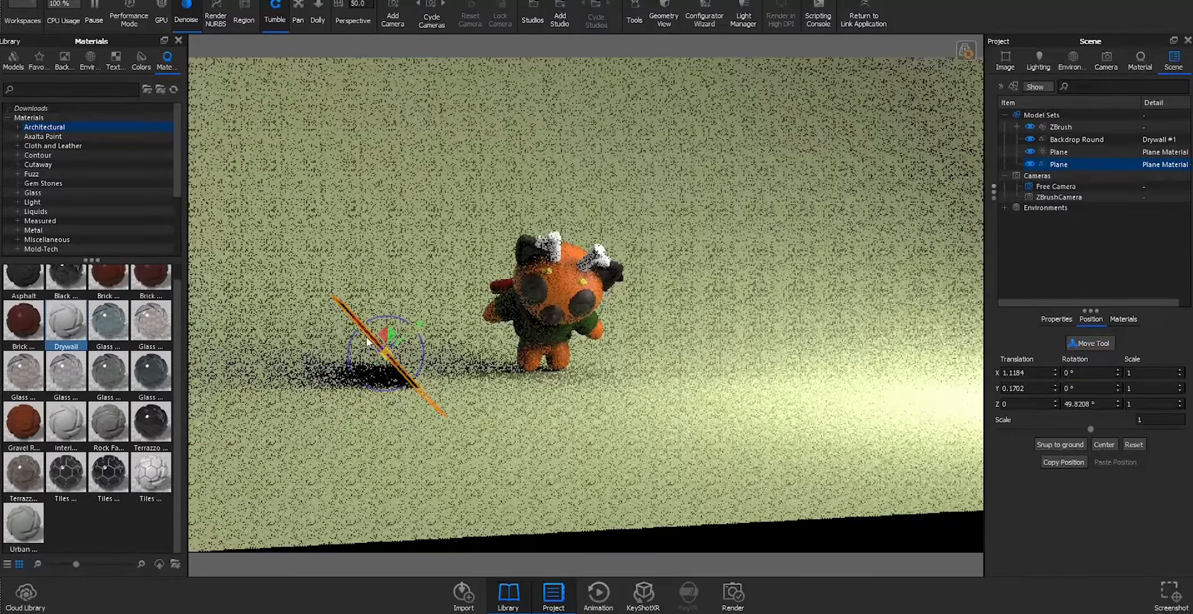
Change the second plane's material type to Area Light and set its power to 100 Watt.
double_click(367, 336)
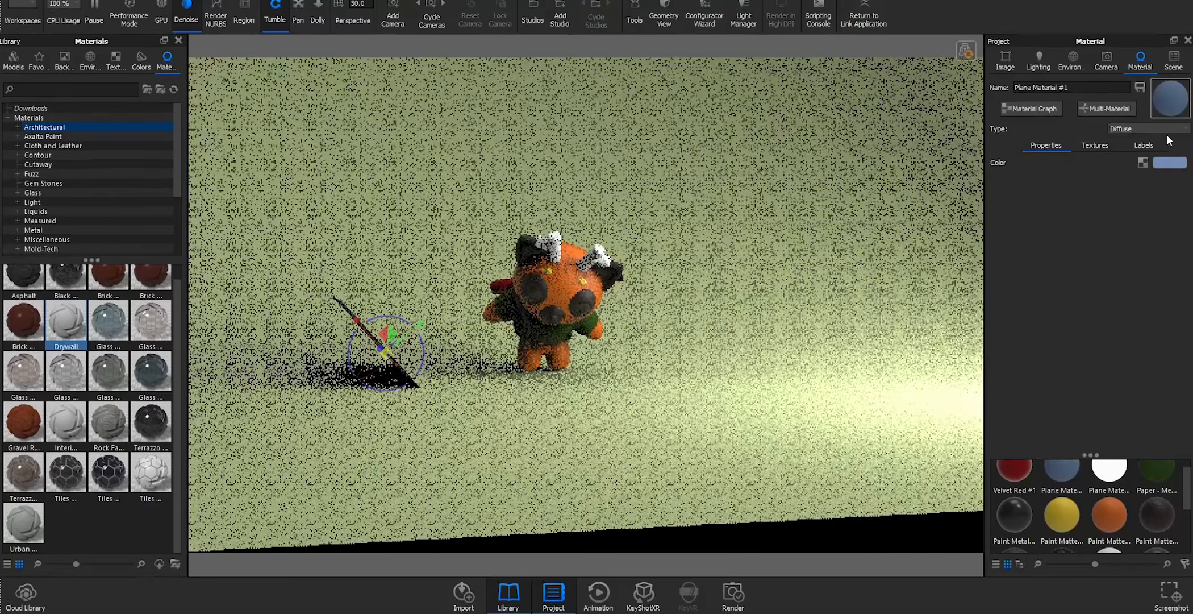
click(1166, 131)
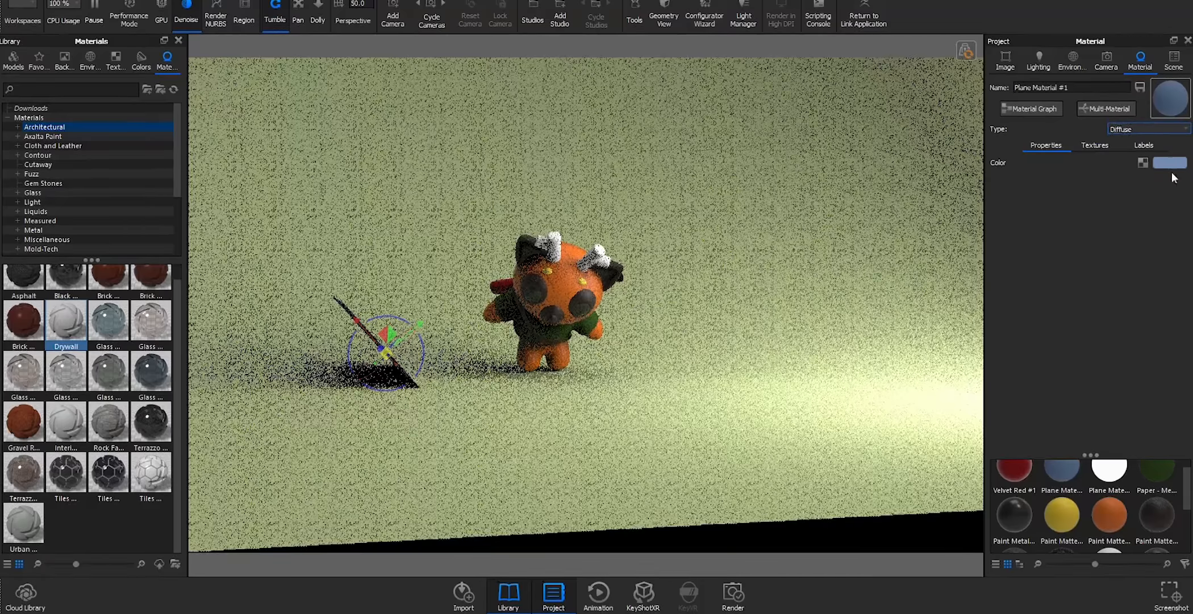
click(1161, 358)
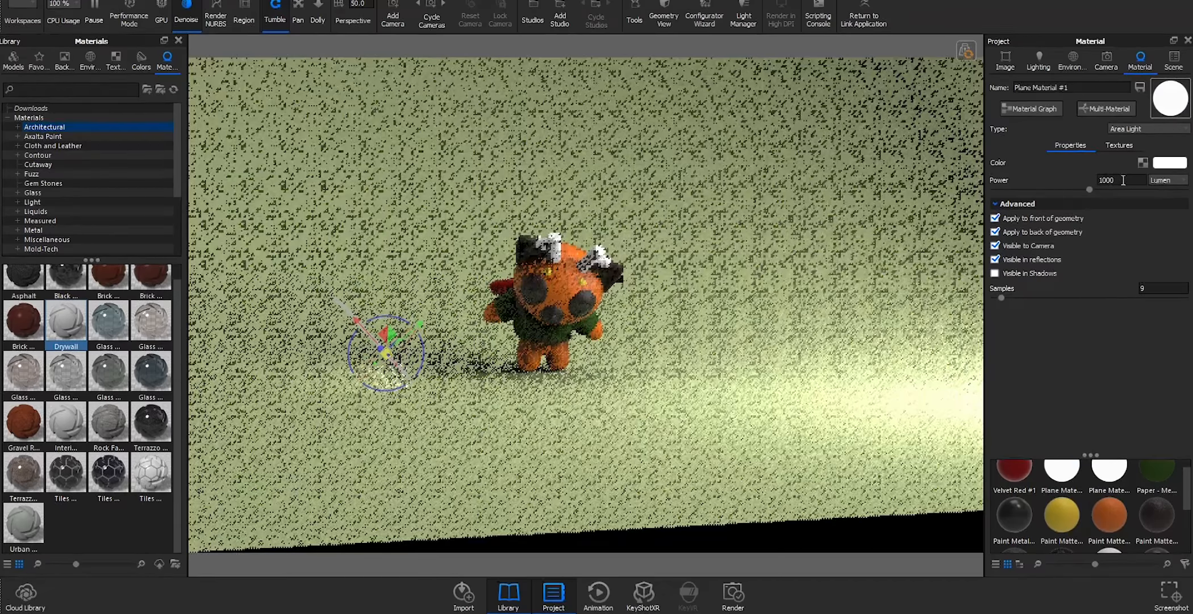
drag(1124, 180, 1078, 181)
text(100)
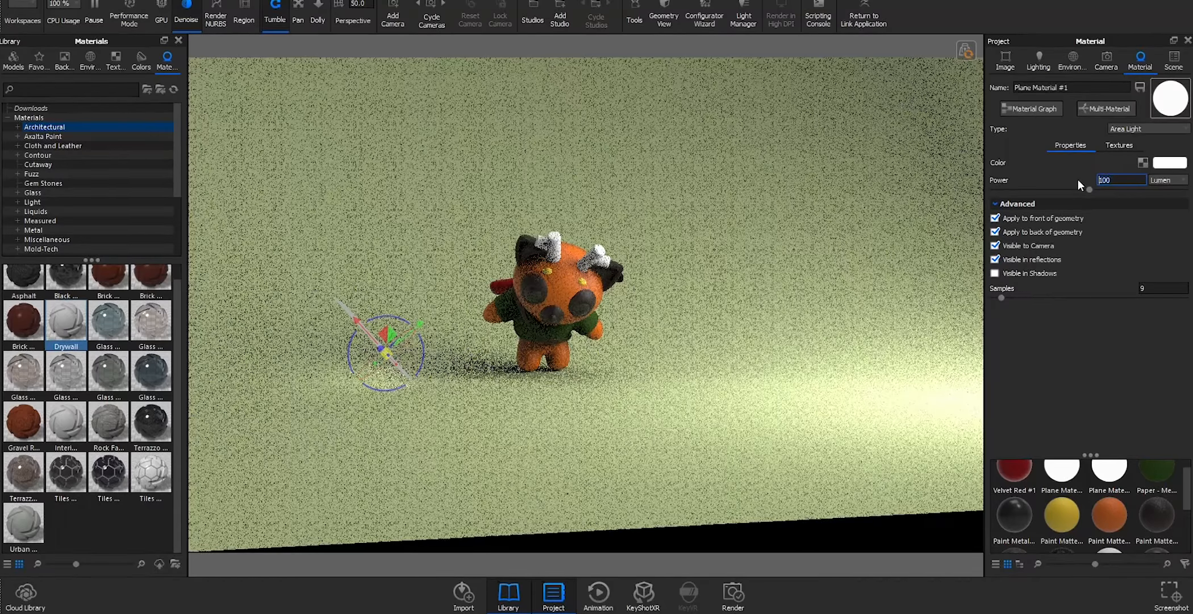
key(Tab)
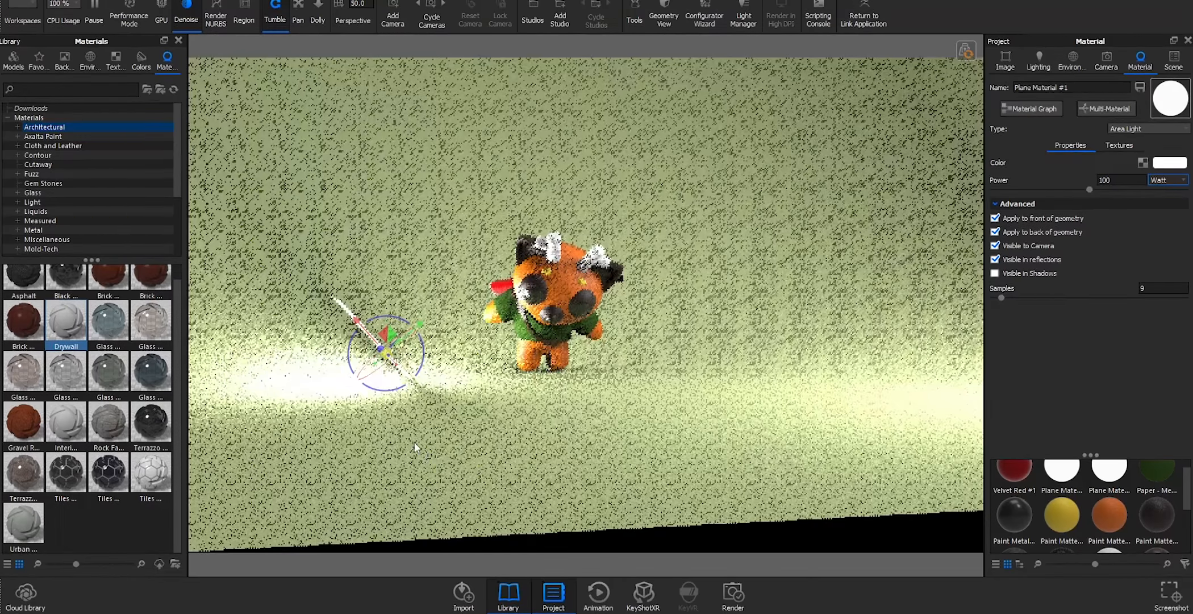
Shift the second area light plane along its Z axis and set its power to 10 Watt.
drag(396, 456, 601, 456)
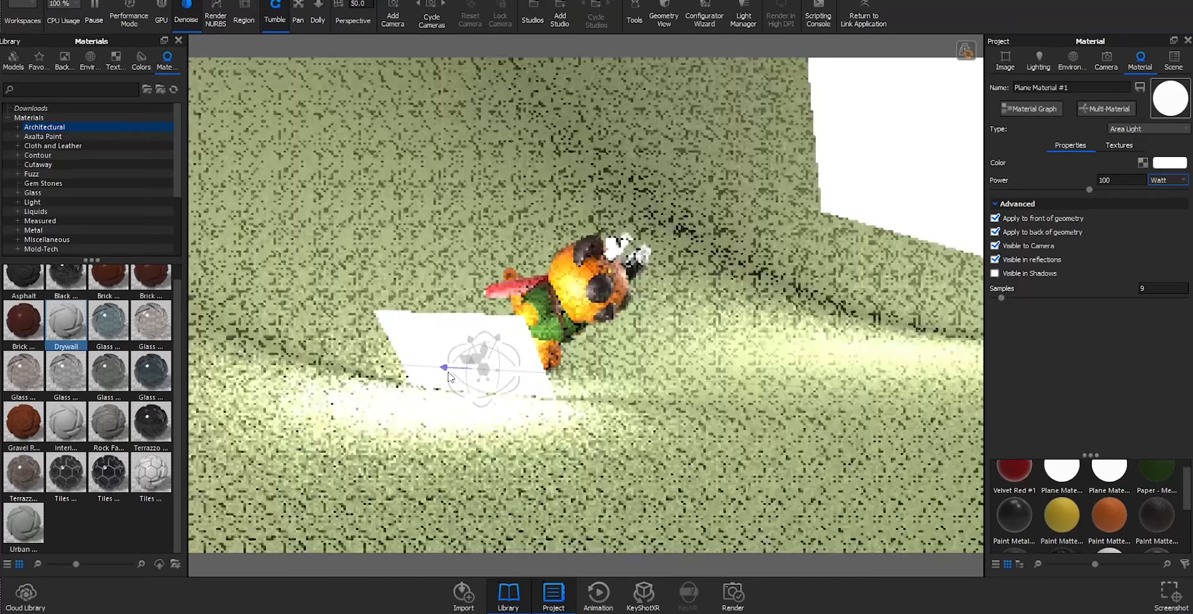
drag(451, 376, 490, 378)
click(1109, 180)
key(BackSpace)
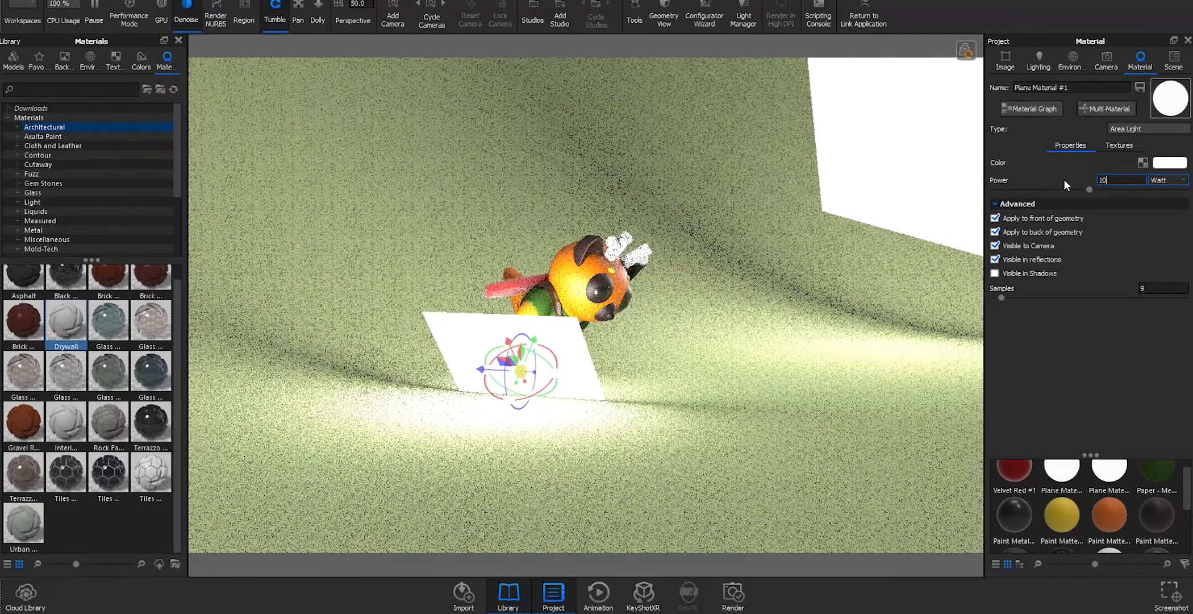
key(Return)
Move the second area light plane farther out to the side, away from the character.
drag(714, 407, 666, 407)
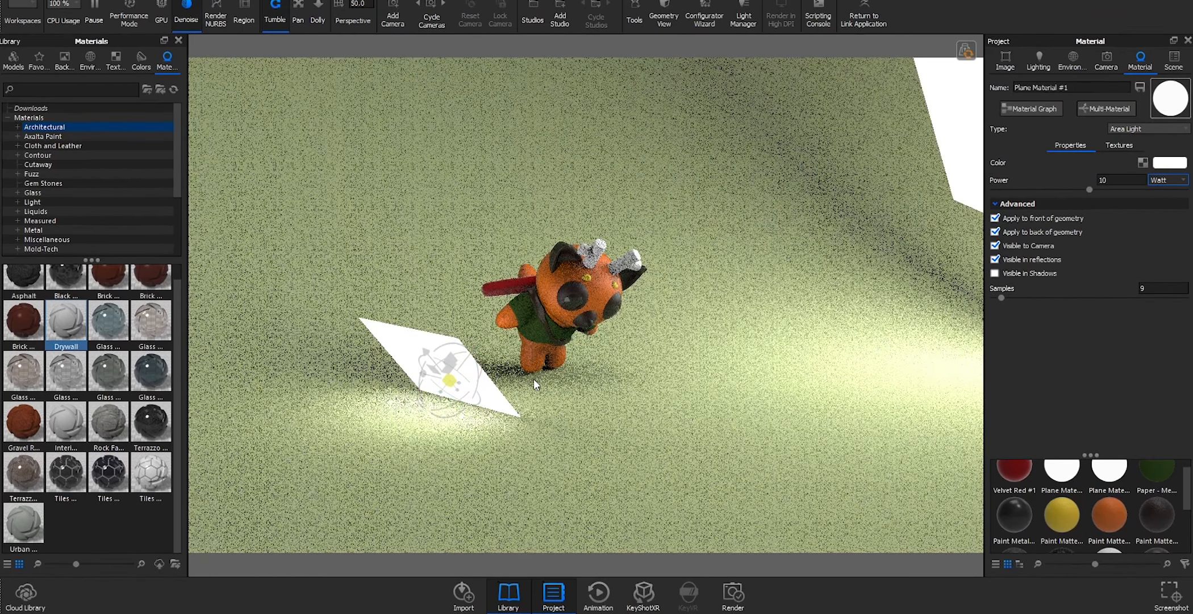
drag(533, 378, 546, 377)
drag(424, 348, 394, 310)
drag(446, 307, 382, 351)
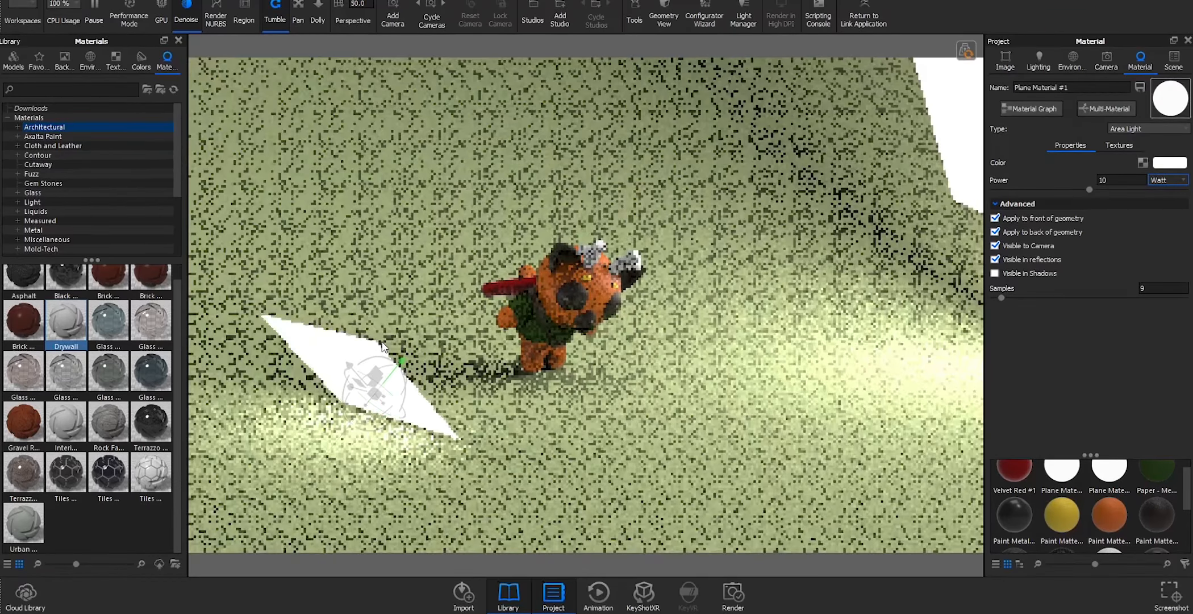
Examine the lit character up close from the front and the color texture settings of its green shirt material.
drag(762, 383, 671, 369)
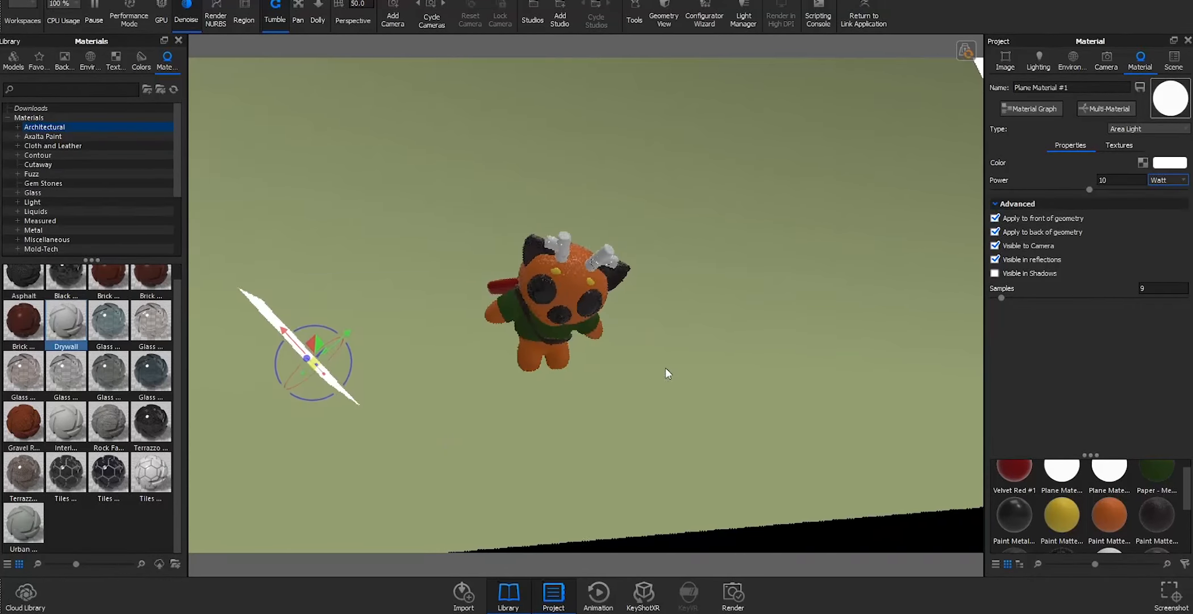
scroll(620, 341, up, 5)
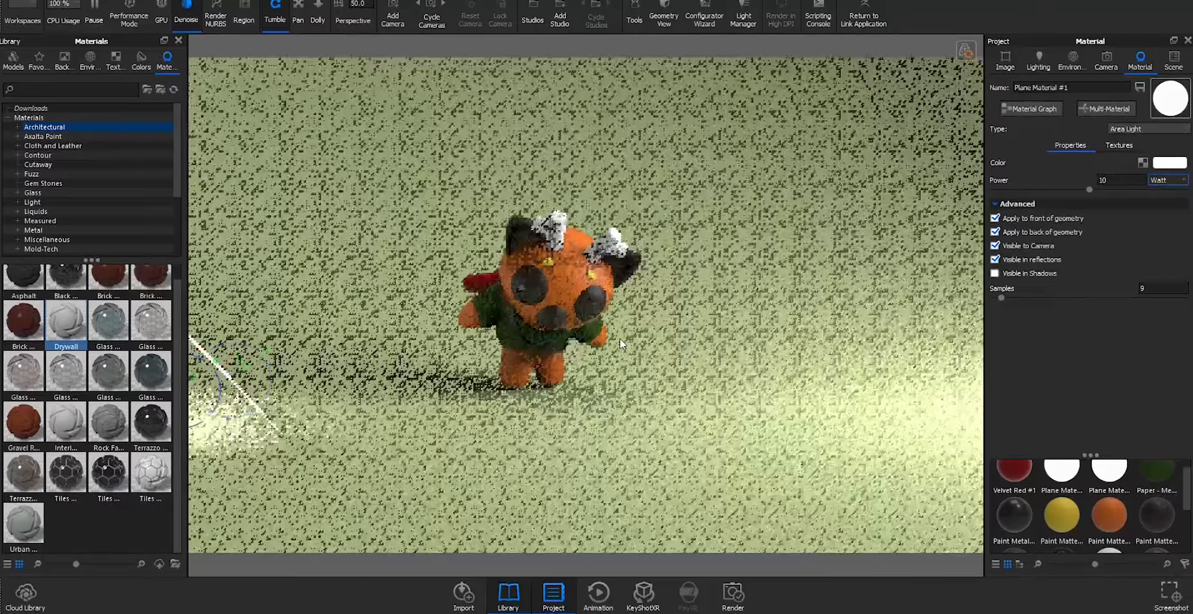
drag(660, 396, 659, 385)
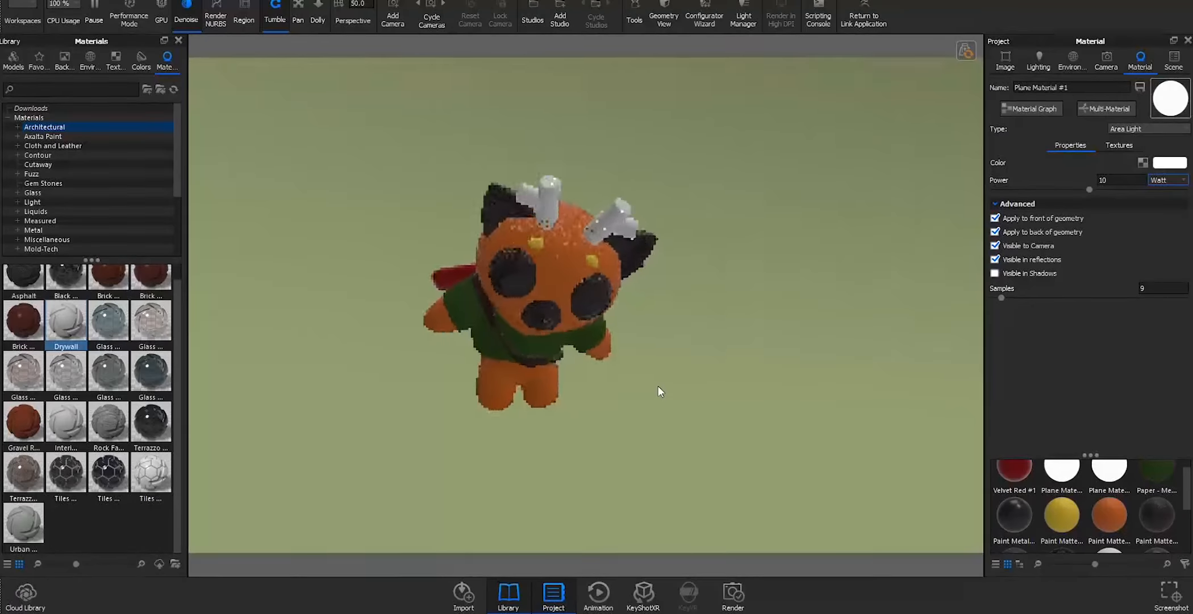
scroll(591, 373, up, 4)
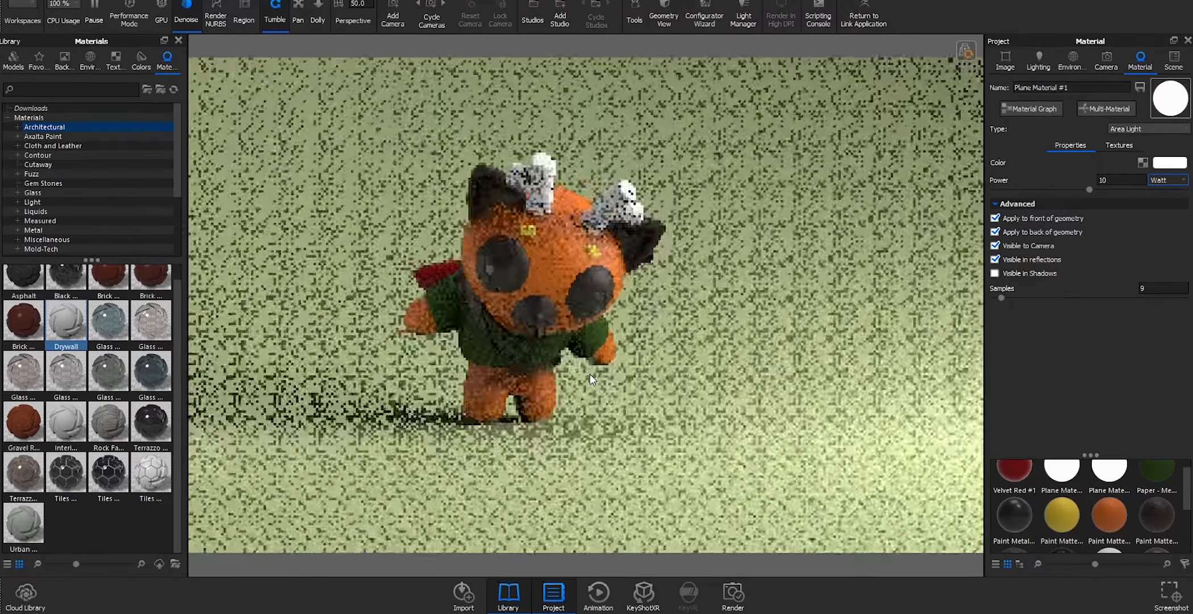
double_click(588, 346)
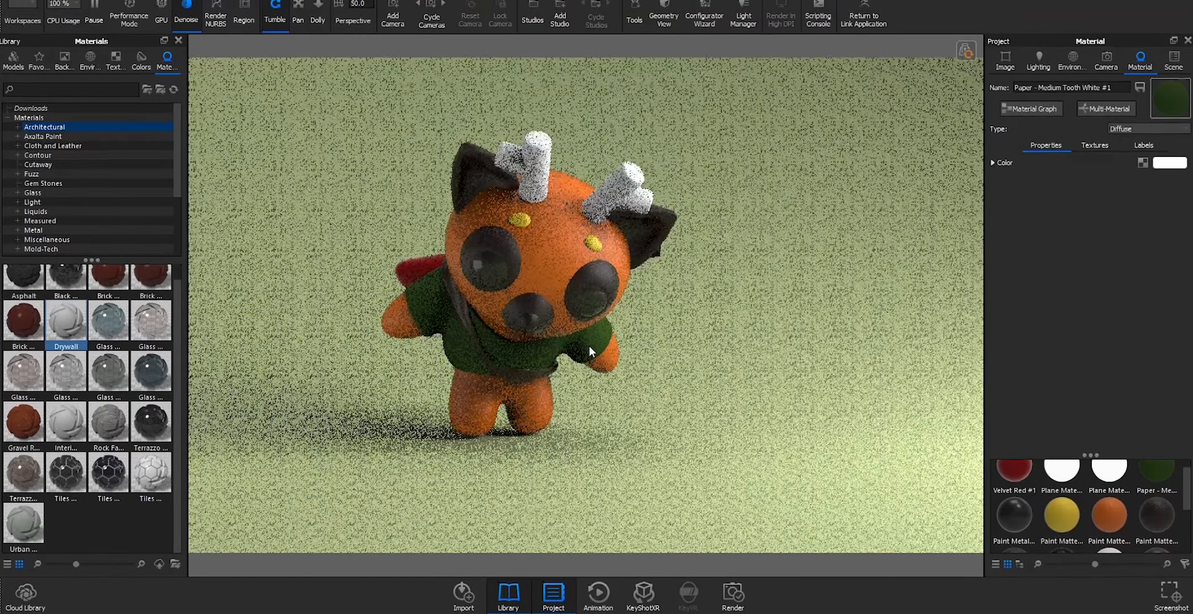
click(994, 163)
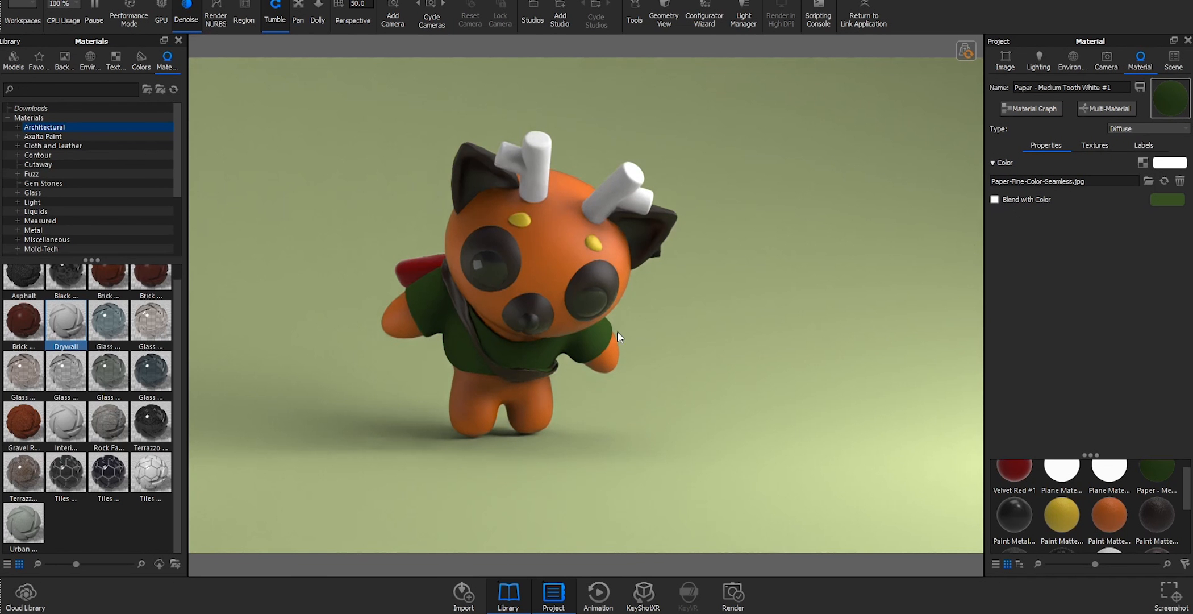
drag(721, 336, 655, 312)
scroll(645, 313, up, 3)
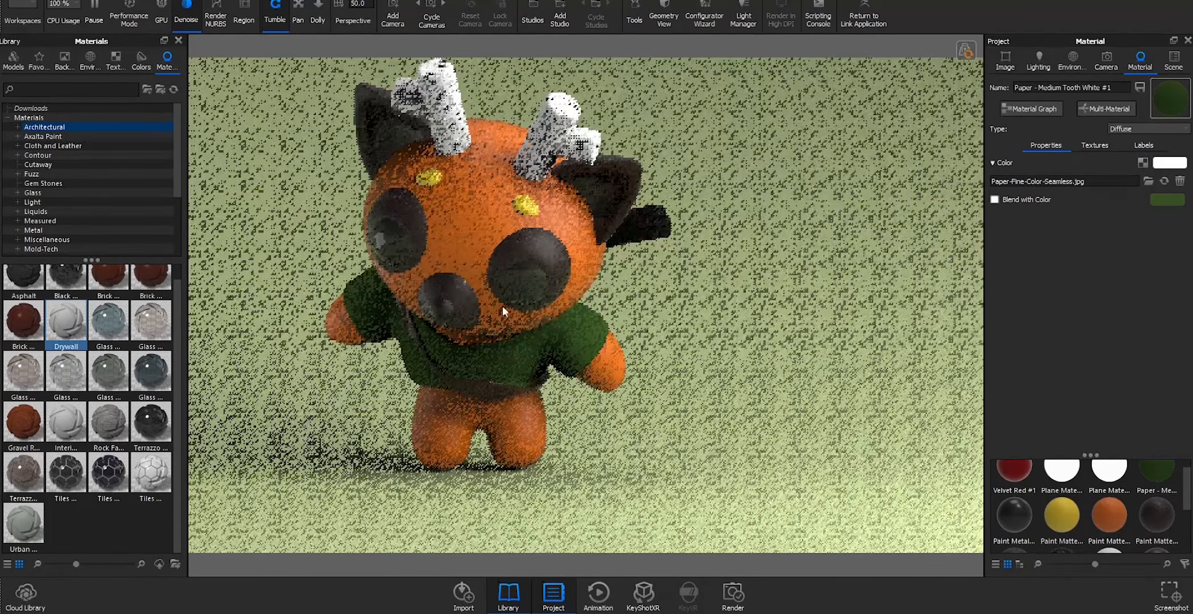
drag(432, 355, 604, 375)
middle_drag(604, 375, 614, 390)
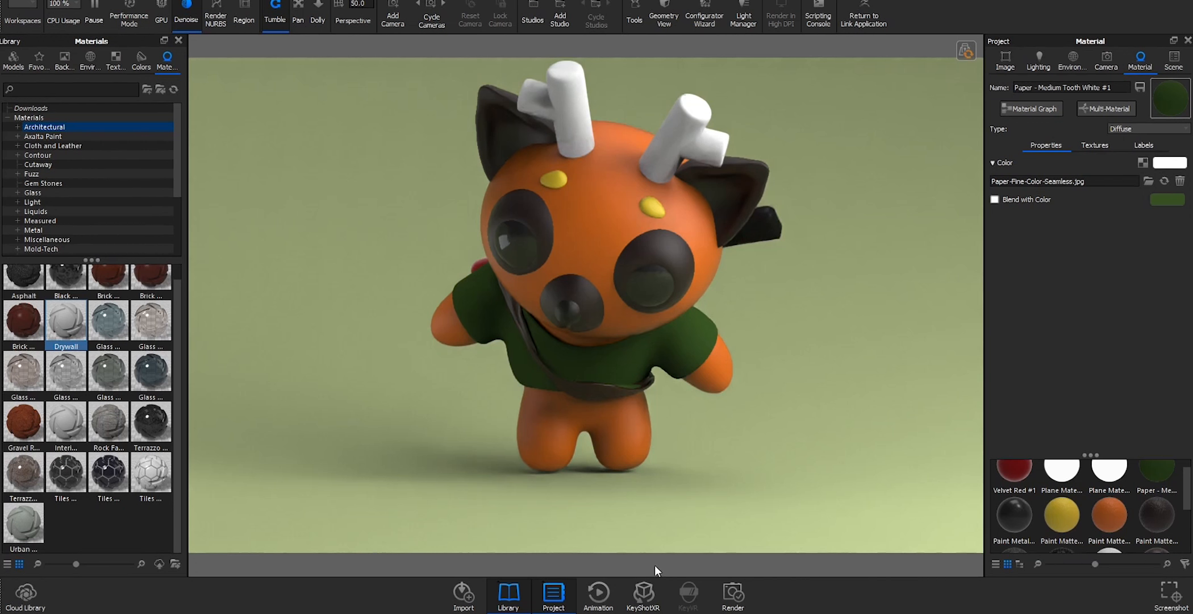
click(1094, 539)
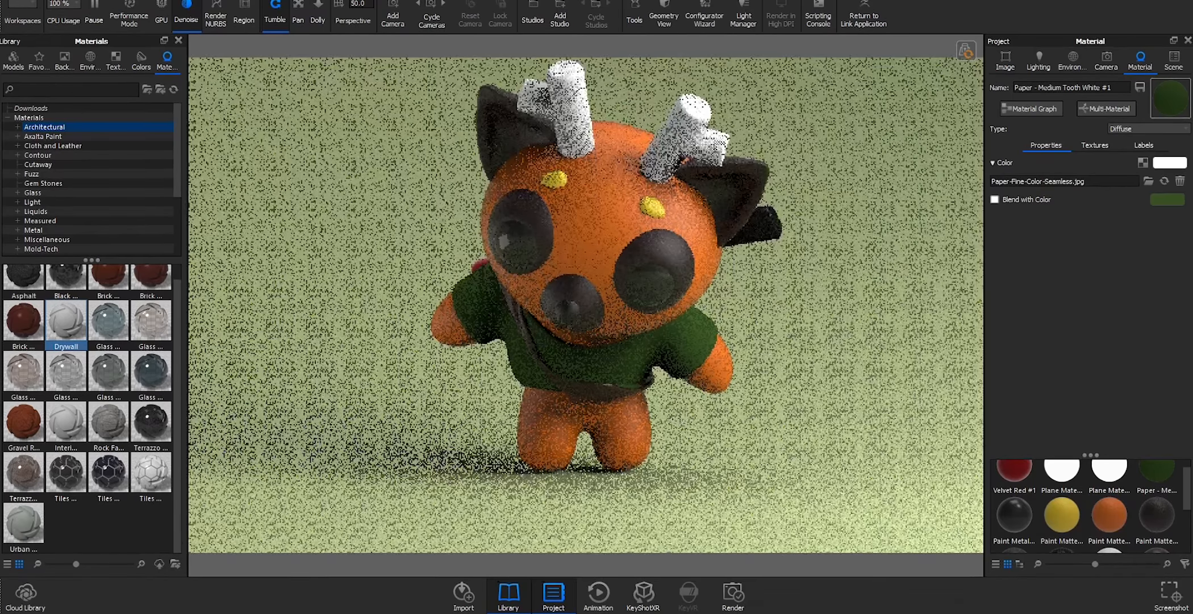